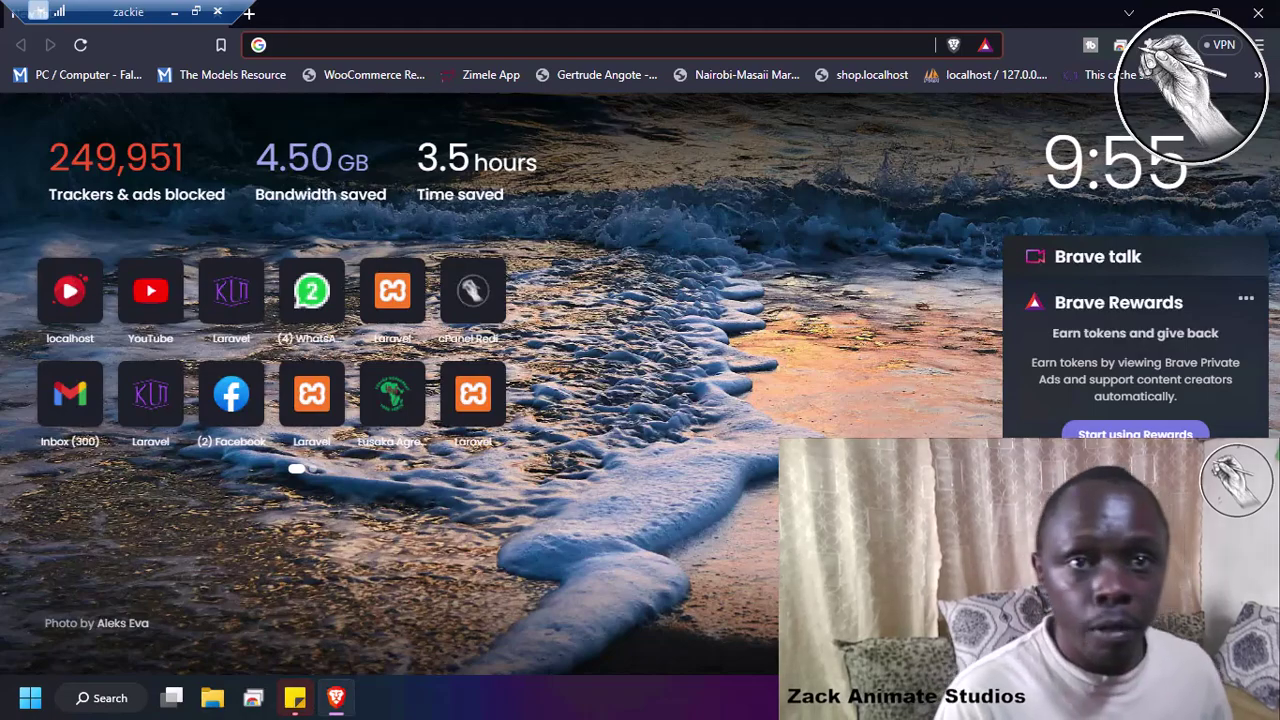
# Step: Search the web for "xammp"
pyautogui.click(690, 48)
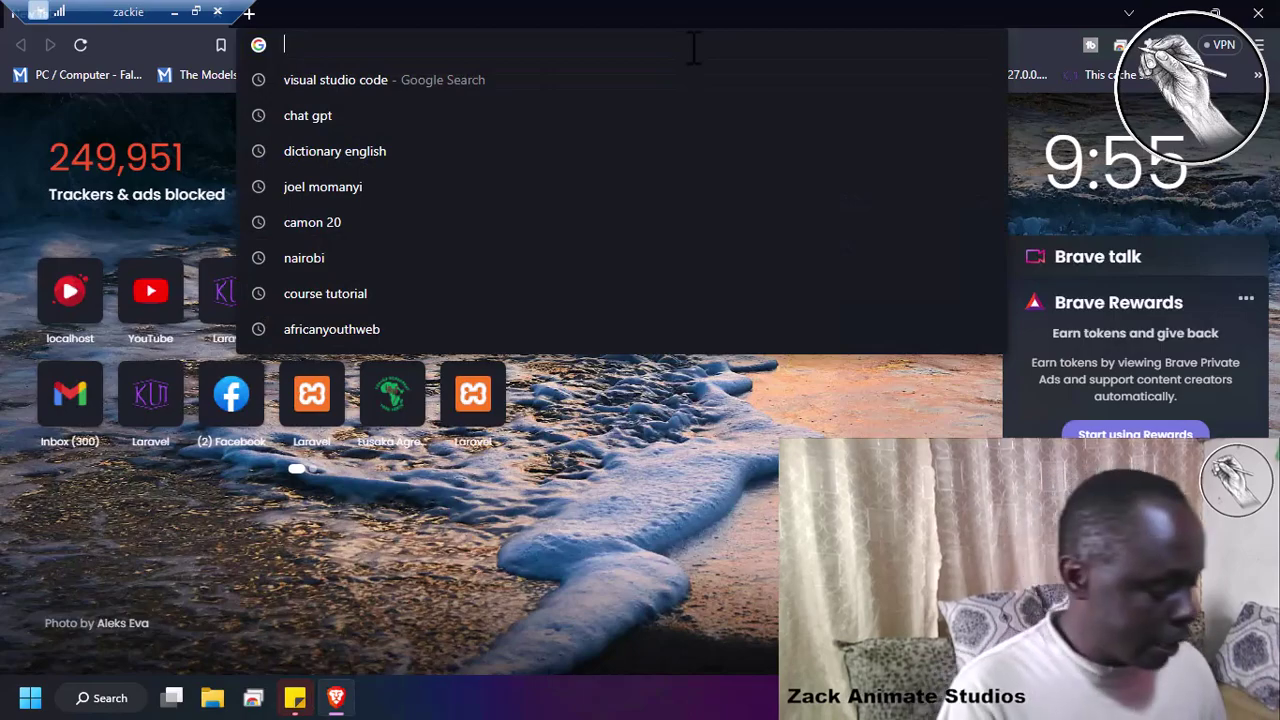
pyautogui.write('xamm')
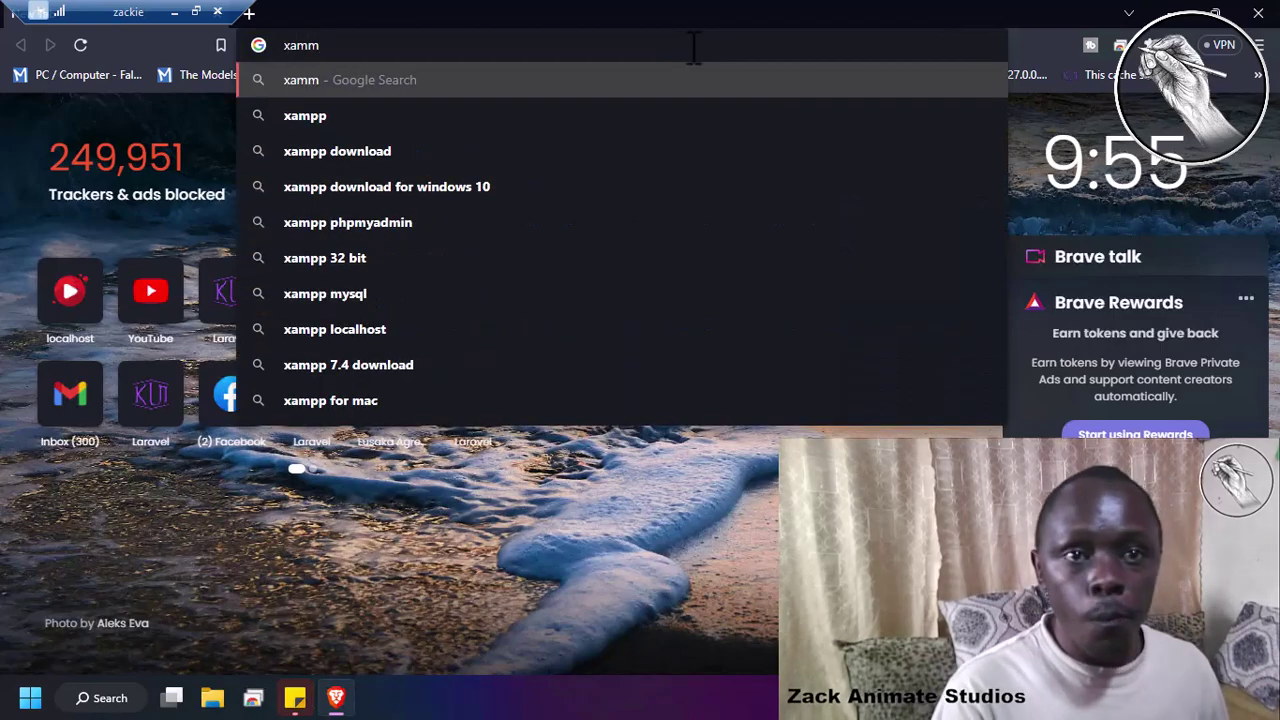
pyautogui.write('p')
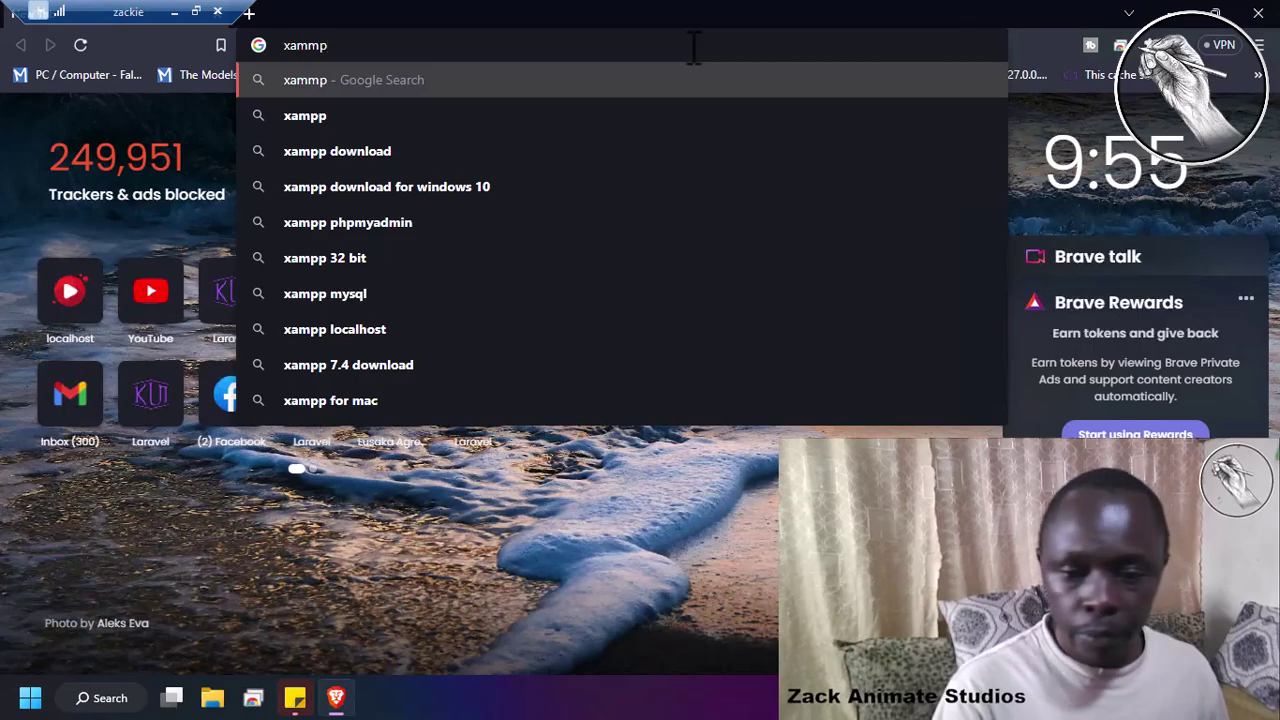
pyautogui.press('Return')
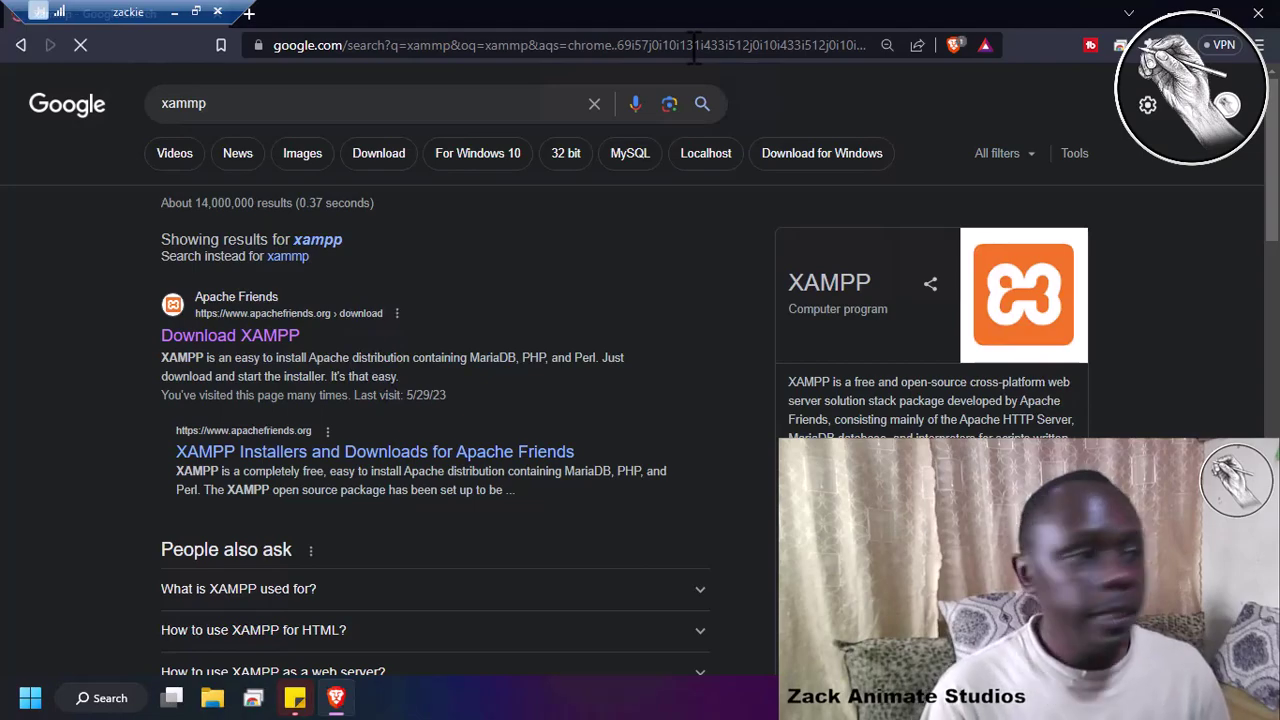
# Step: Search the web for "node" in a separate browser tab
pyautogui.click(250, 13)
pyautogui.write('node')
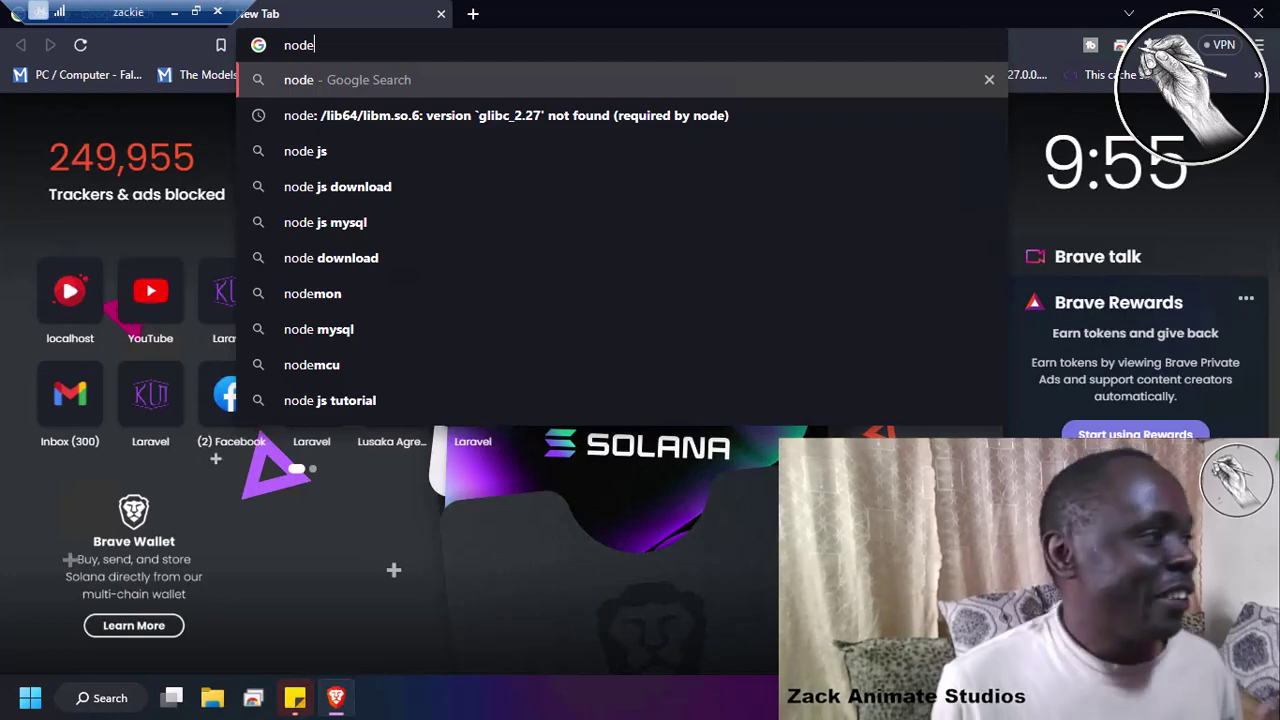
pyautogui.press('Return')
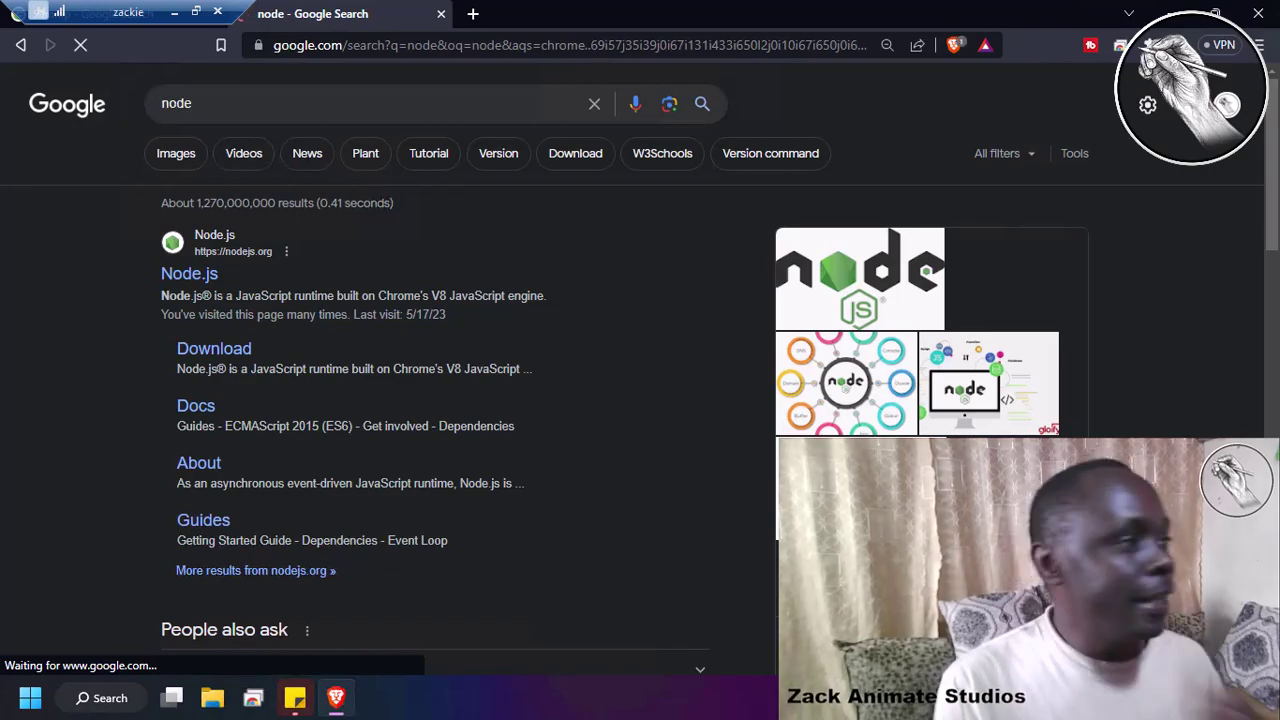
# Step: Search the web for "composer" in another browser tab
pyautogui.click(473, 14)
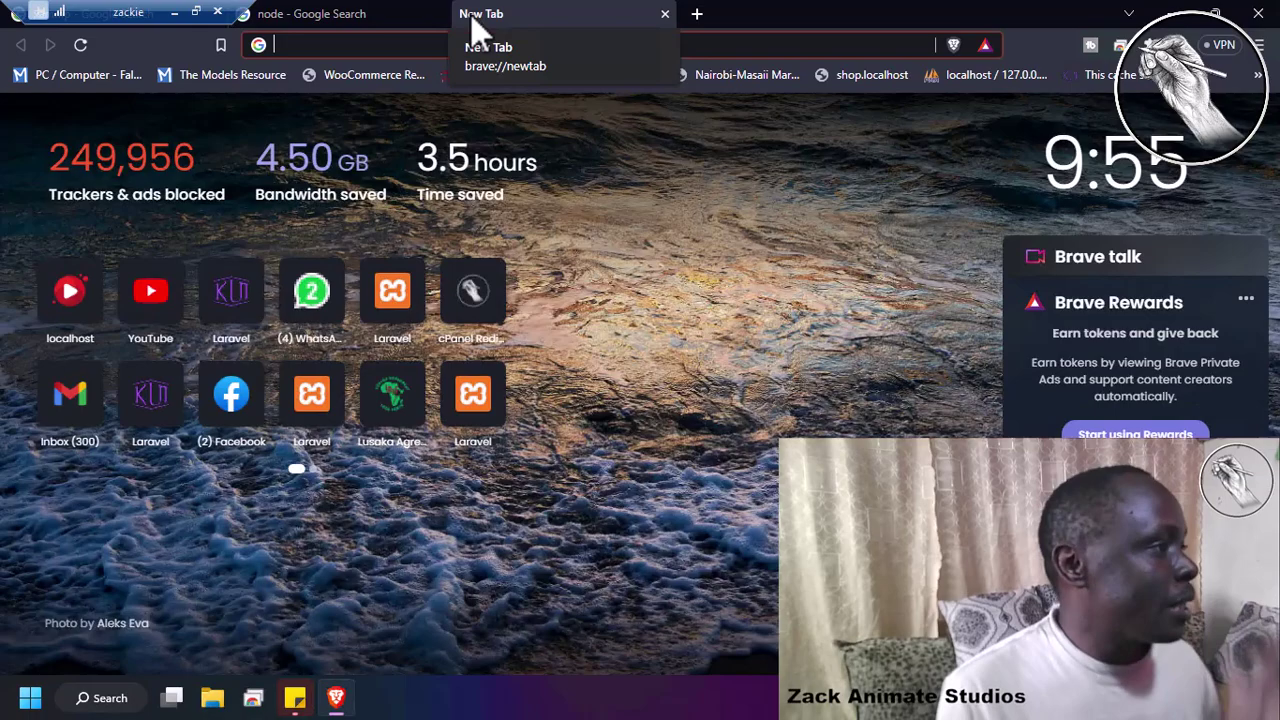
pyautogui.write('comper')
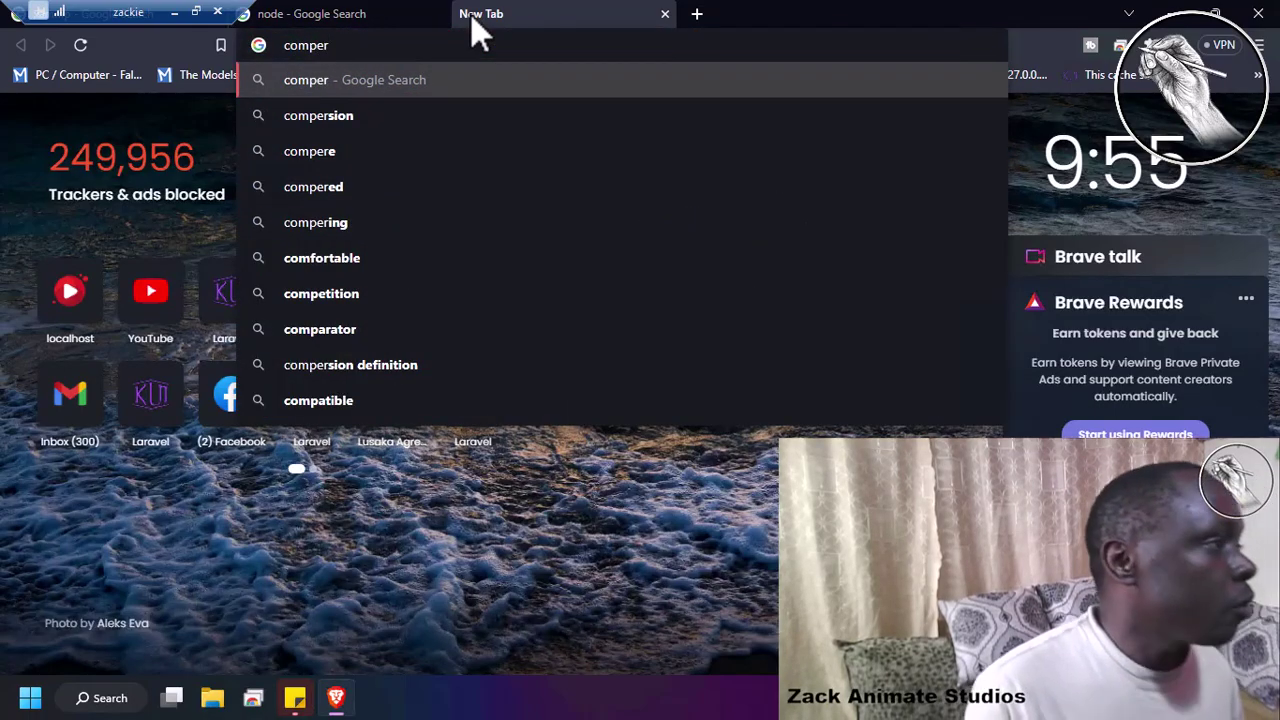
pyautogui.press('BackSpace')
pyautogui.press('BackSpace')
pyautogui.press('BackSpace')
pyautogui.write('poser')
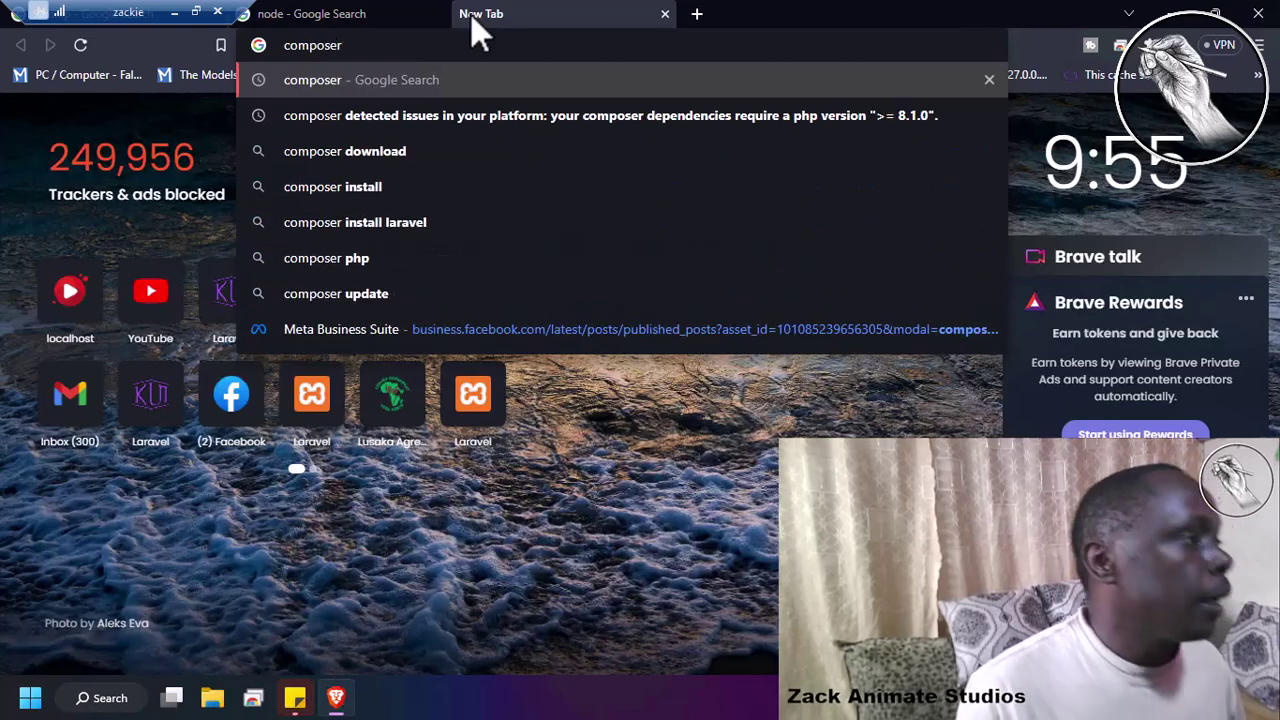
pyautogui.press('Return')
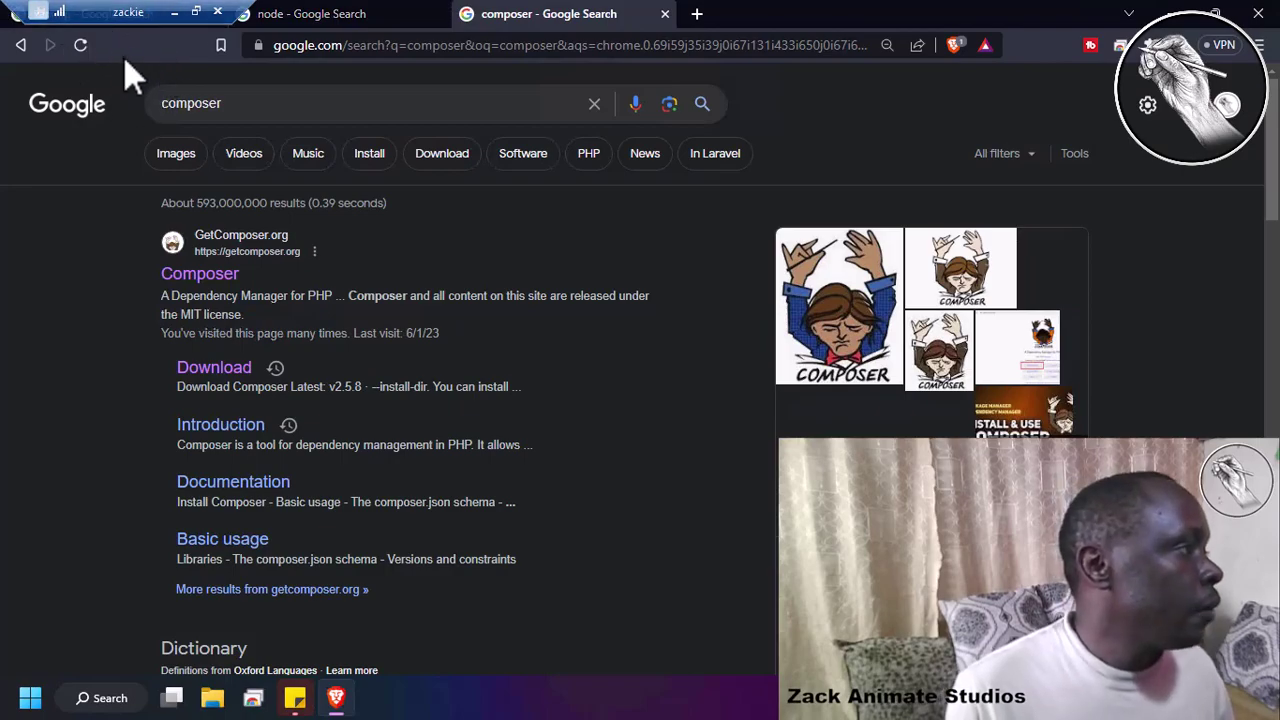
# Step: Move the browser window away from the screen edge and search for "visual studio code" in a fourth tab
pyautogui.moveTo(840, 12); pyautogui.dragTo(870, 72)
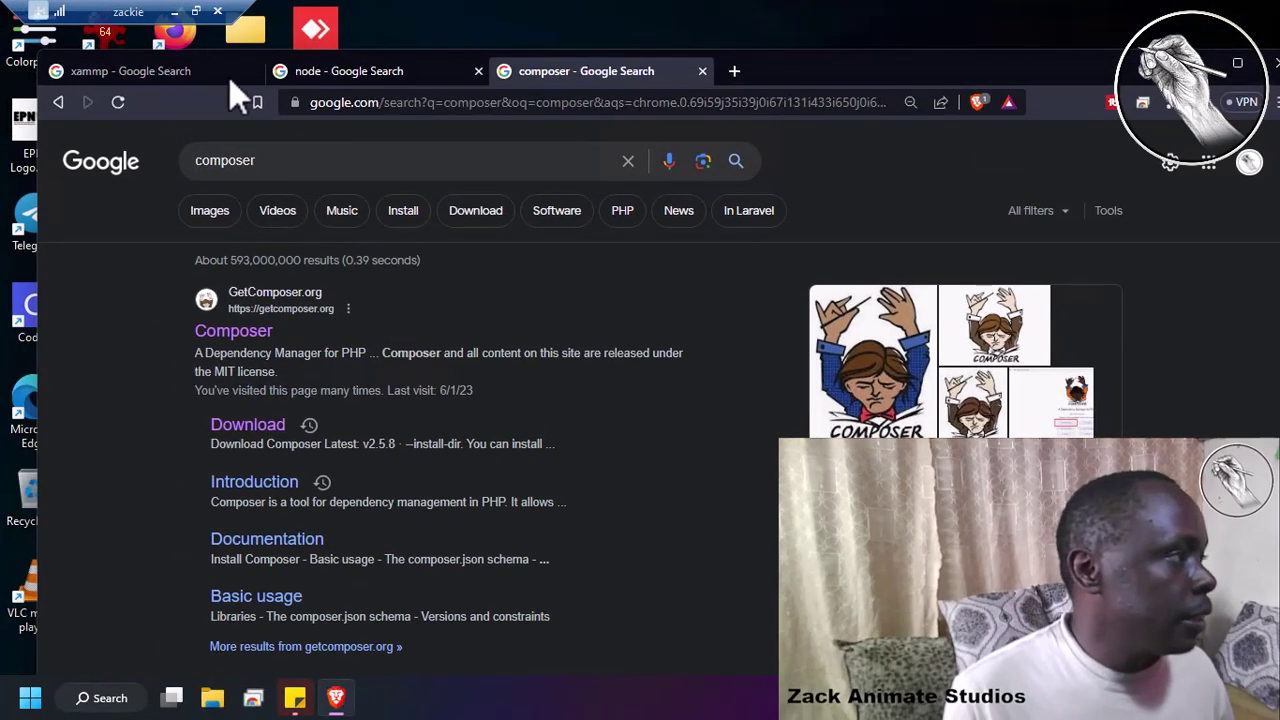
pyautogui.click(370, 72)
pyautogui.click(617, 74)
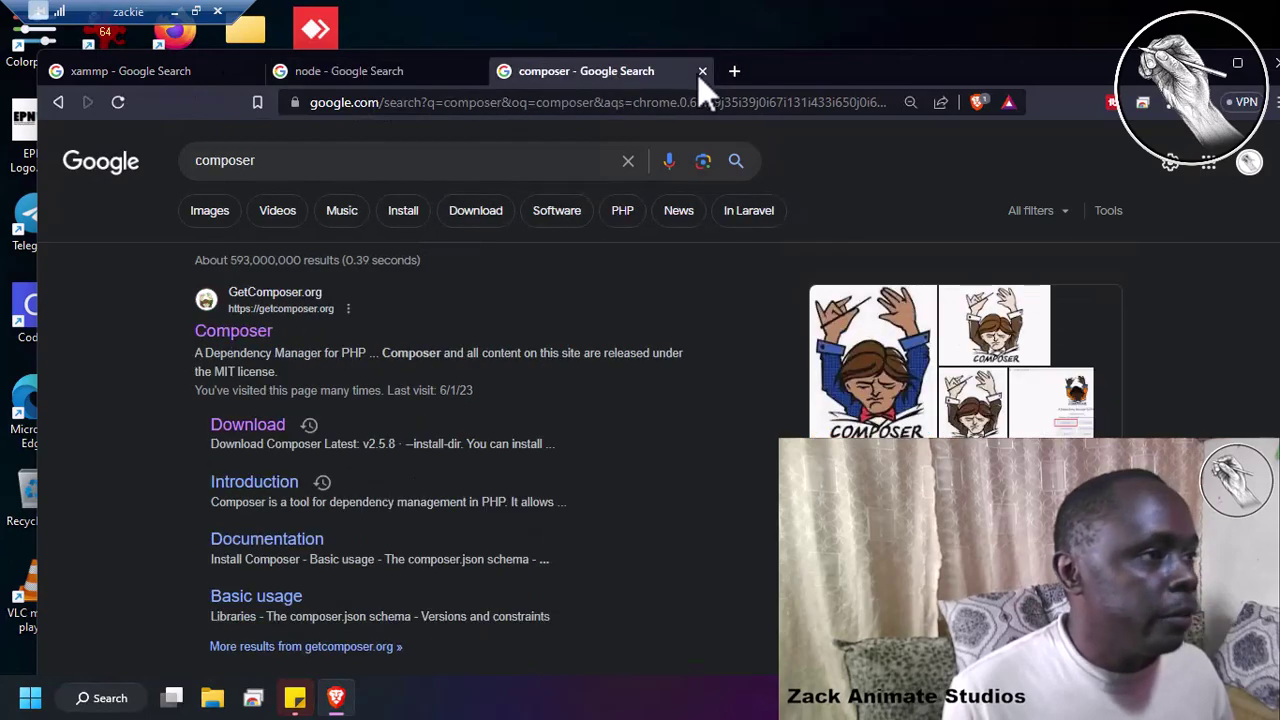
pyautogui.click(733, 72)
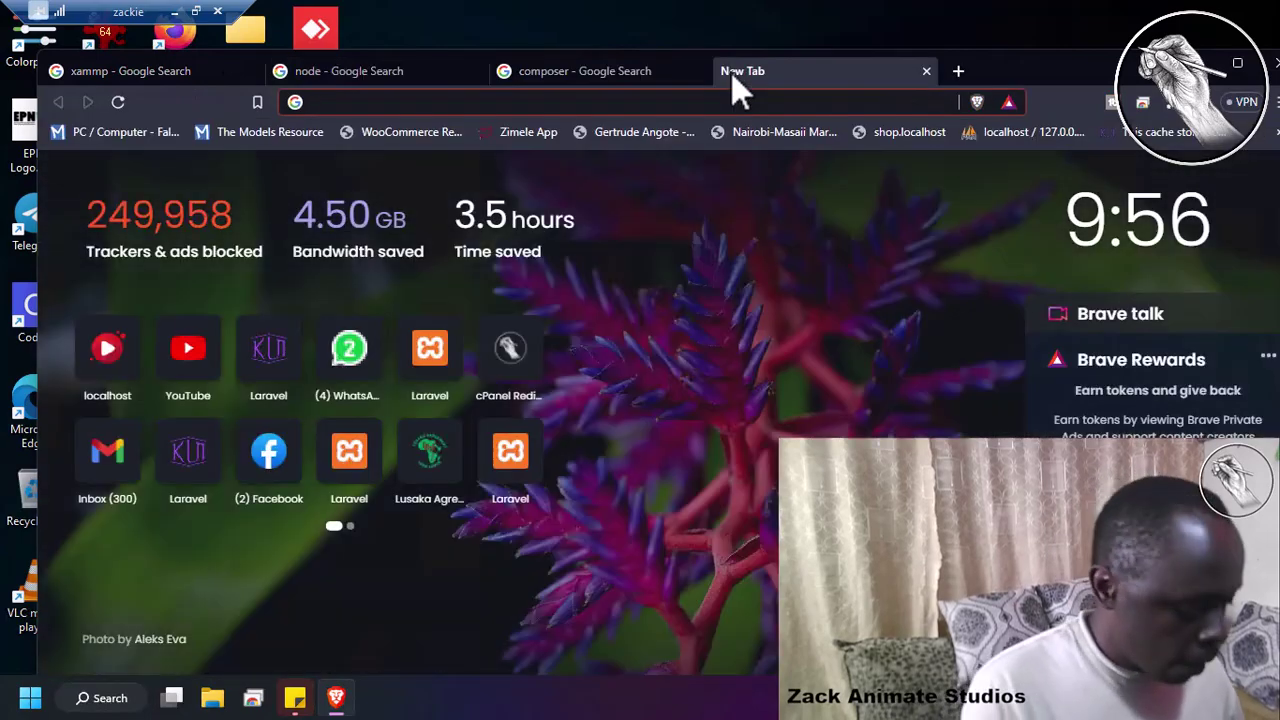
pyautogui.write('visual')
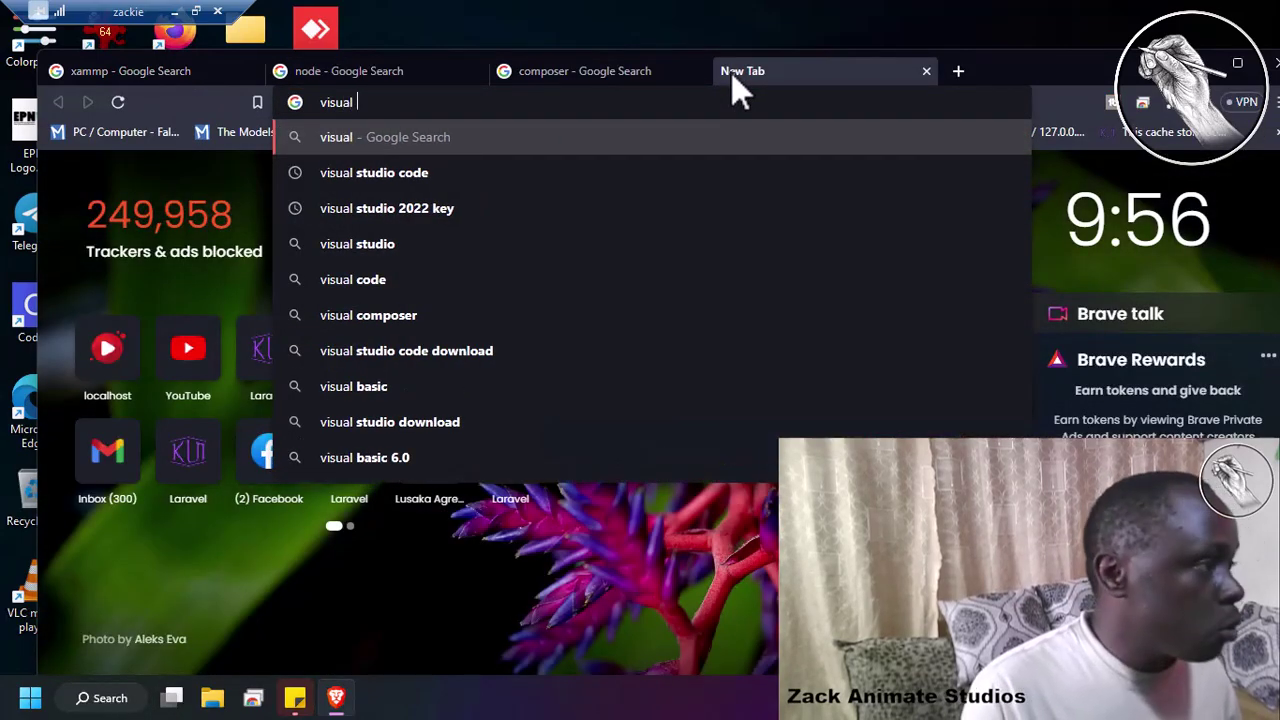
pyautogui.press('Down')
pyautogui.press('Return')
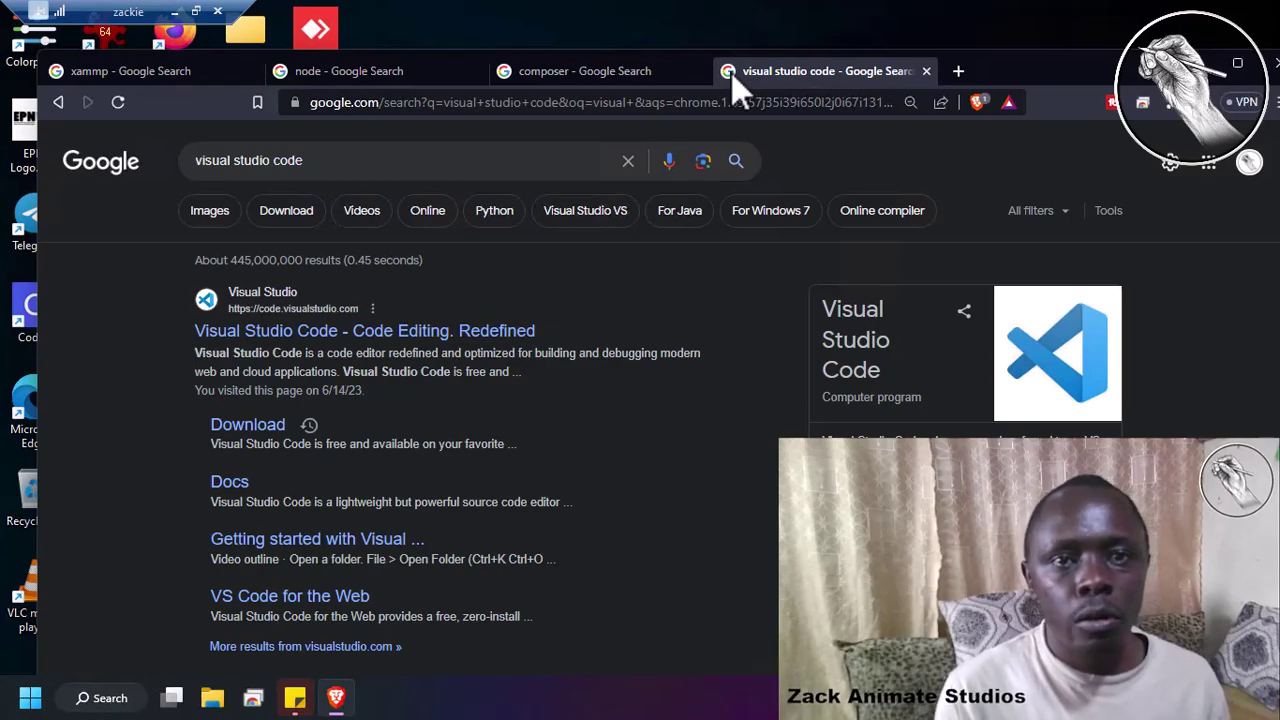
# Step: Open the Apache Friends "Download XAMPP" page from the xammp search results
pyautogui.click(14, 700)
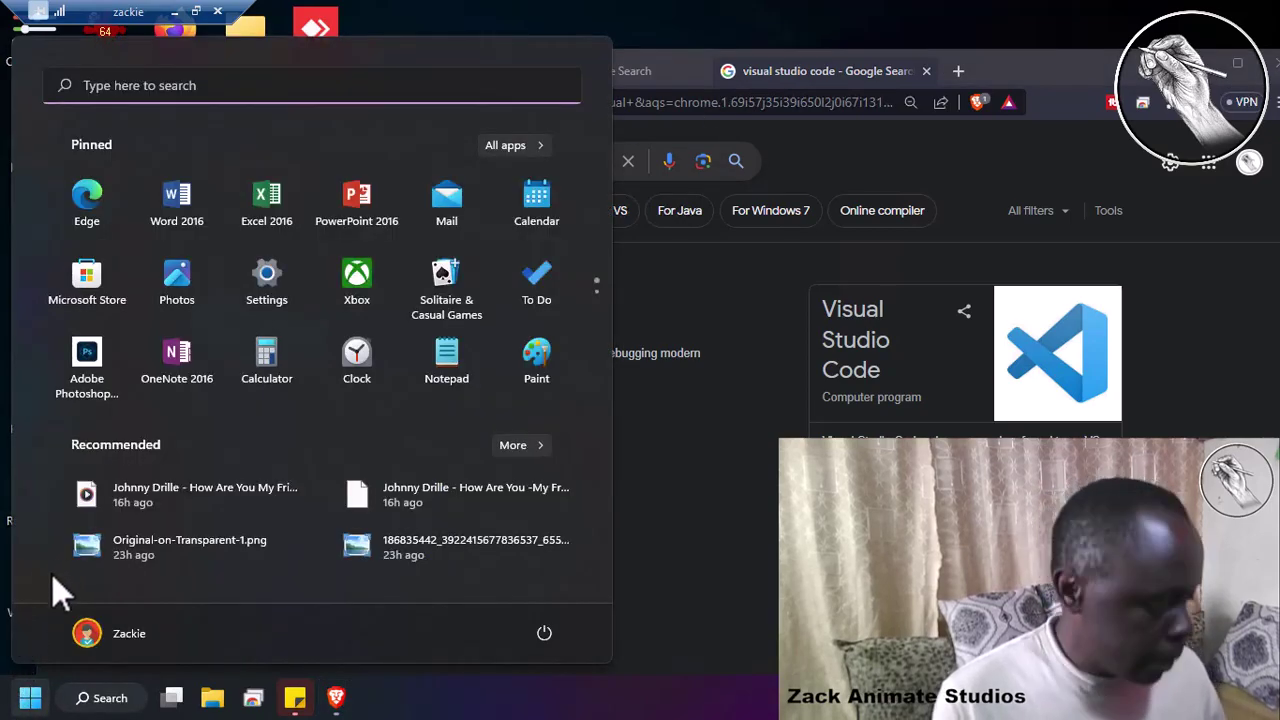
pyautogui.click(983, 75)
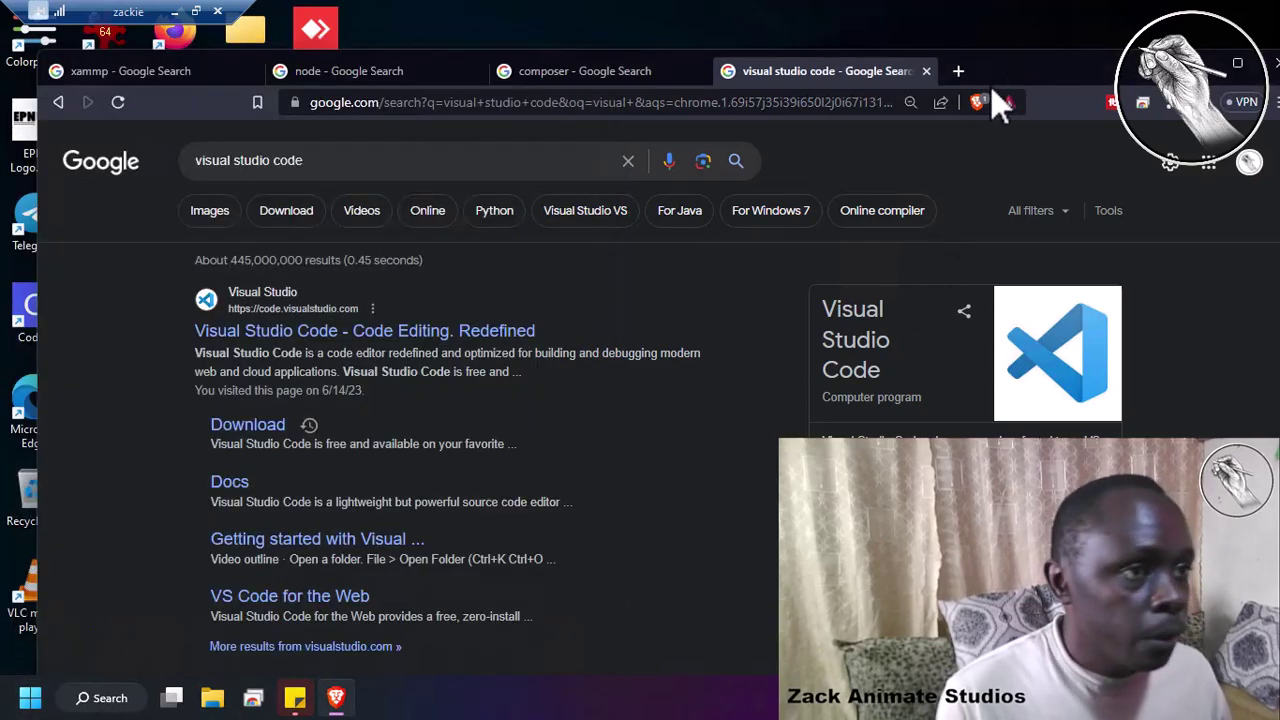
pyautogui.click(148, 74)
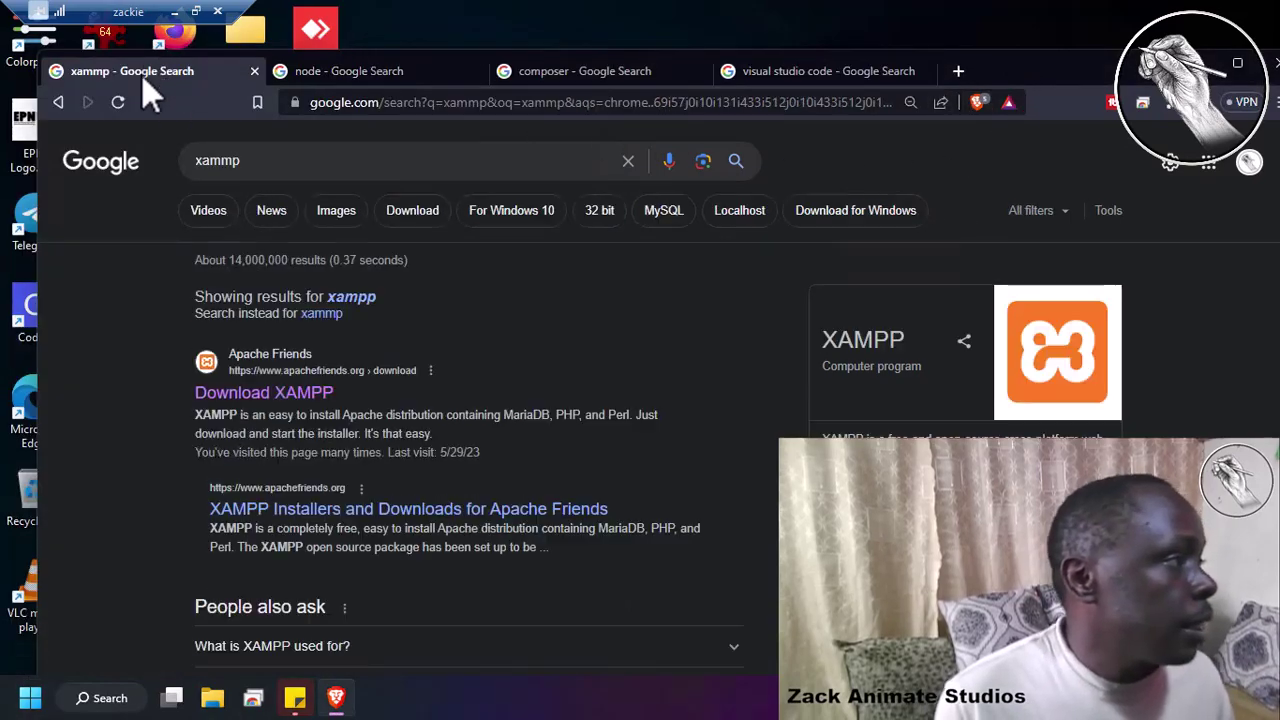
pyautogui.click(284, 398)
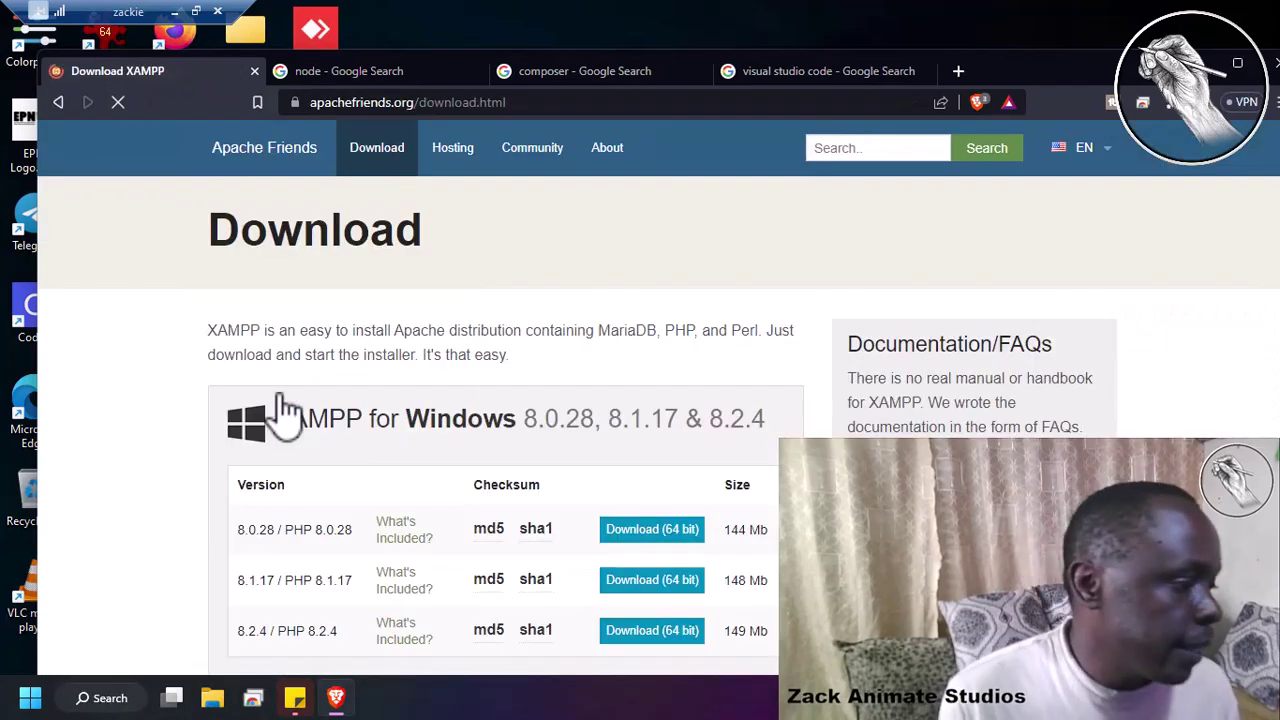
# Step: Examine the XAMPP versions offered for Windows and Linux on the download page
pyautogui.scroll(-5, 330, 460)
pyautogui.scroll(2, 364, 506)
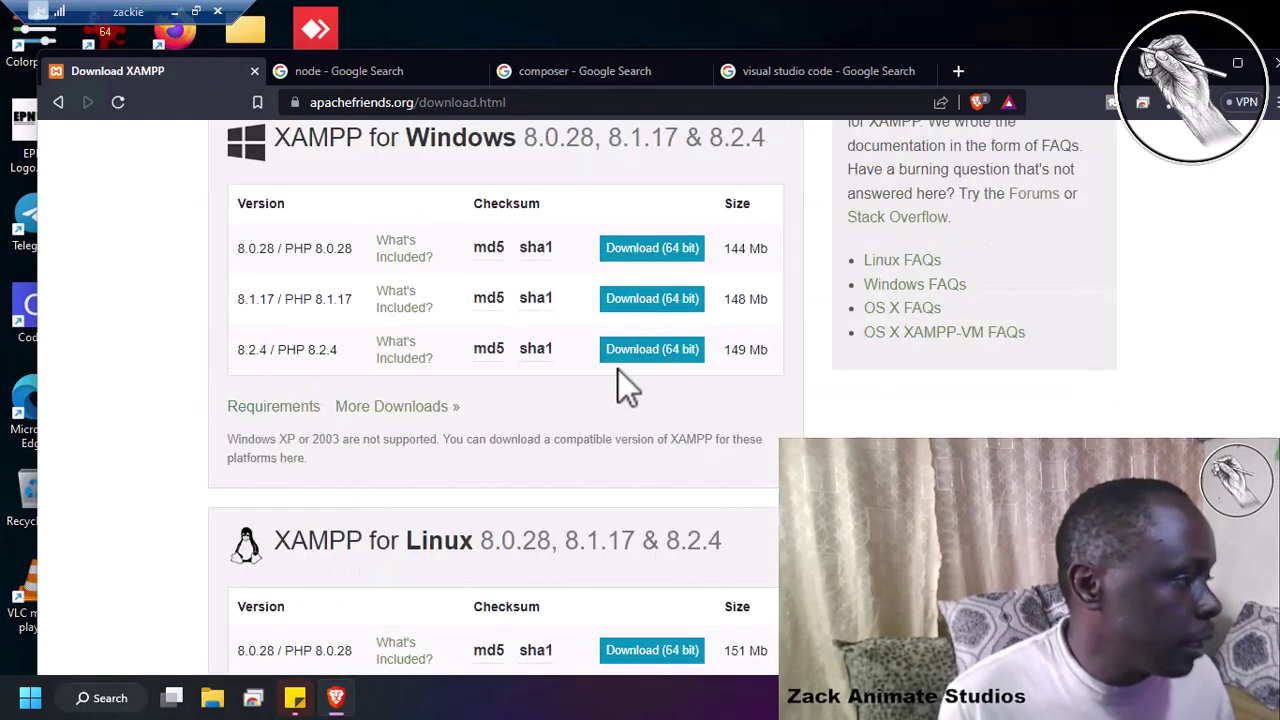
pyautogui.scroll(3, 600, 365)
pyautogui.scroll(-2, 387, 260)
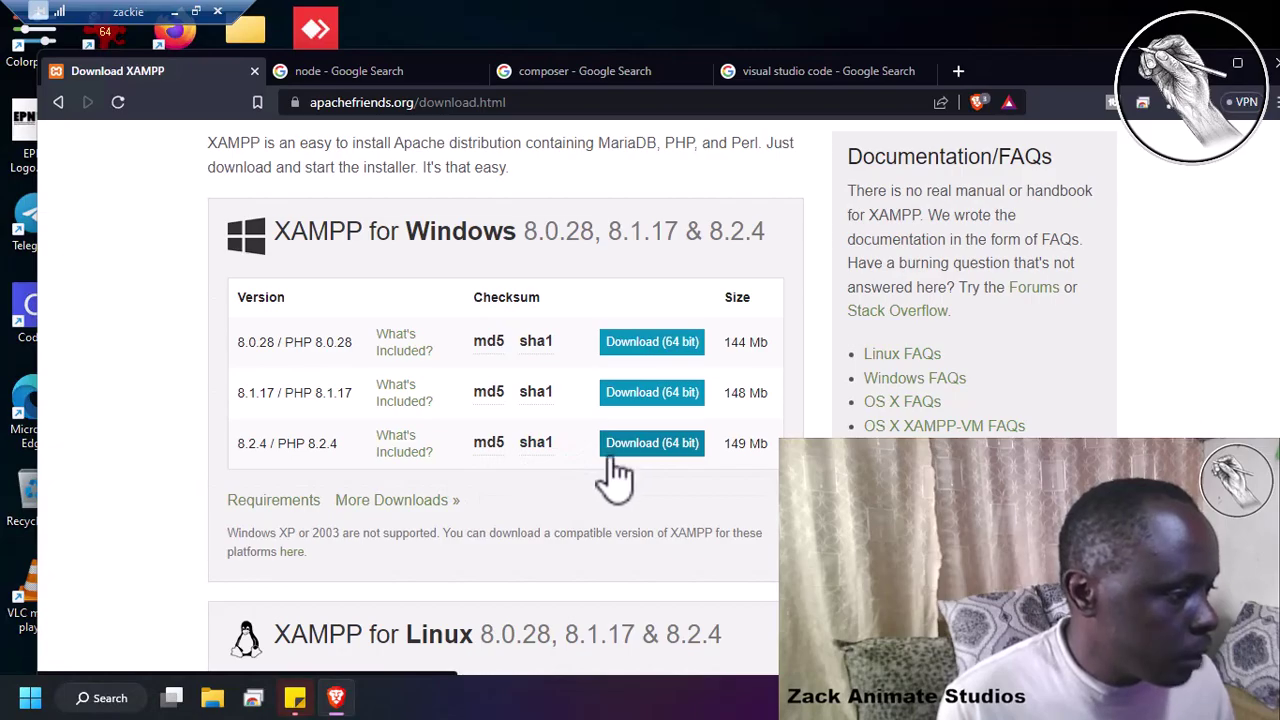
pyautogui.scroll(-1, 596, 478)
pyautogui.scroll(-3, 596, 478)
pyautogui.scroll(3, 596, 478)
pyautogui.scroll(2, 595, 477)
pyautogui.scroll(-2, 595, 480)
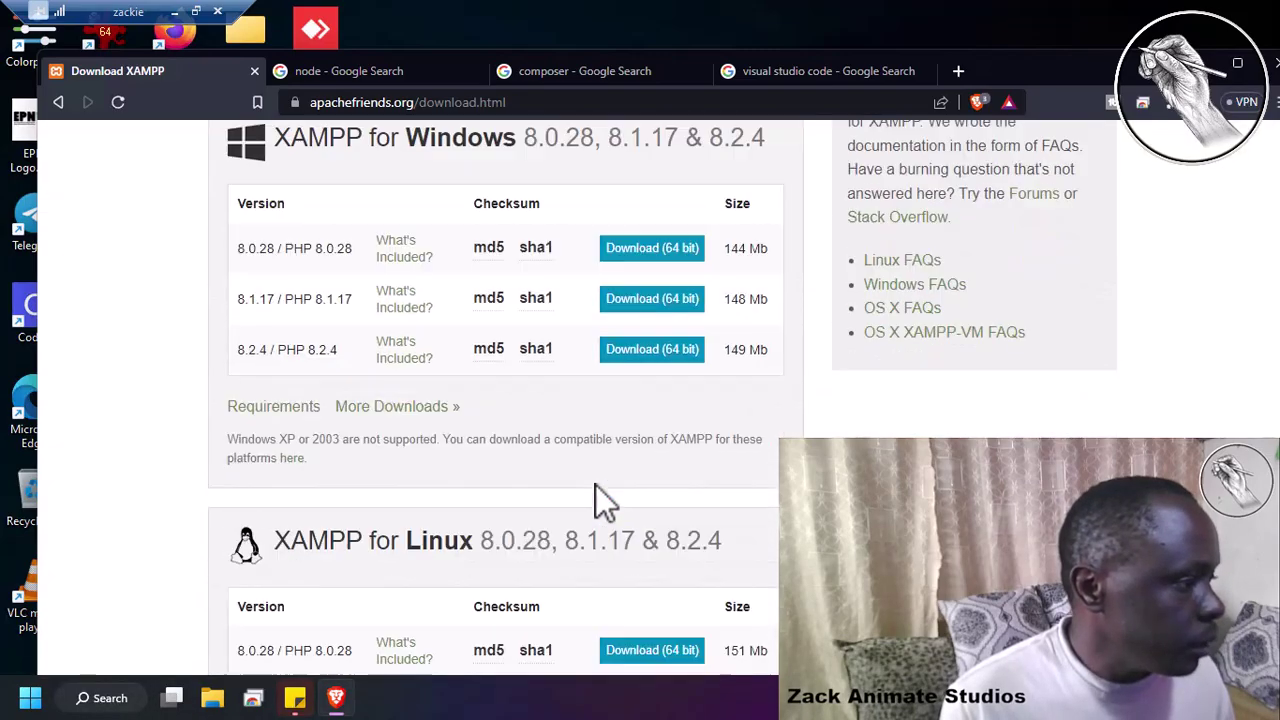
pyautogui.scroll(-3, 600, 486)
pyautogui.scroll(6, 606, 489)
# Step: Go to the Apache Friends home page and start the XAMPP for Windows download
pyautogui.click(226, 154)
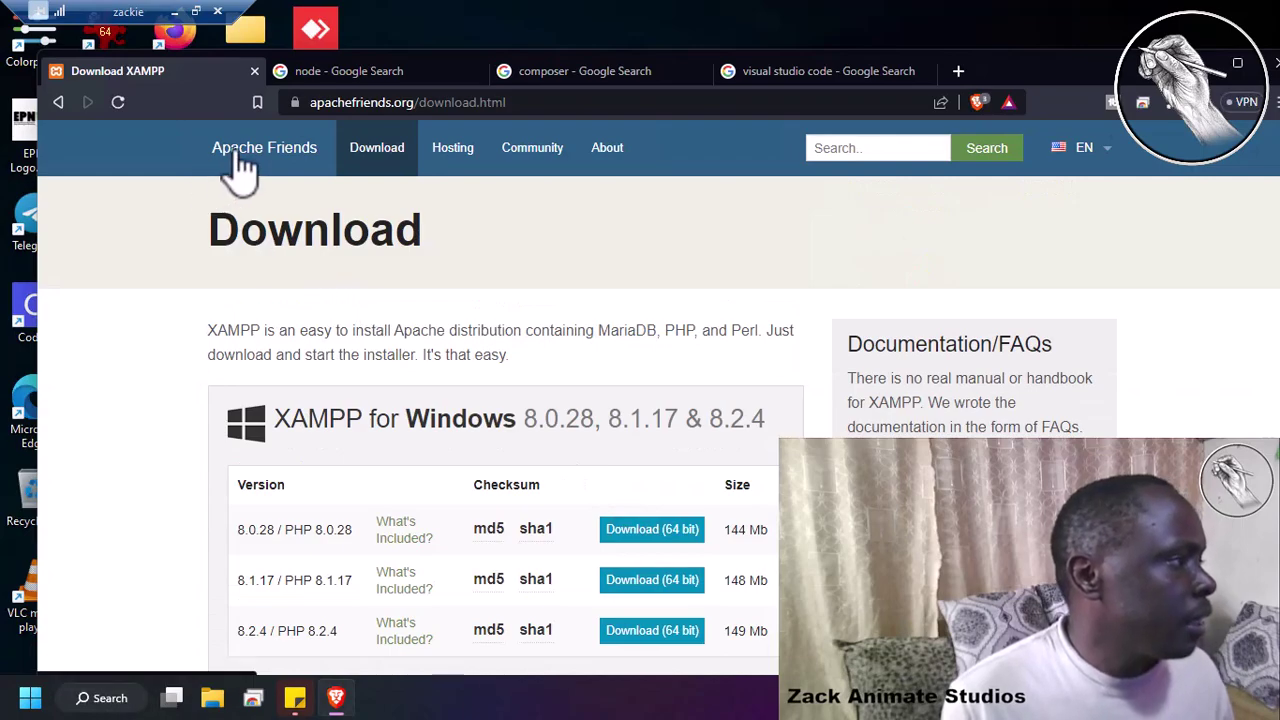
pyautogui.scroll(-3, 480, 380)
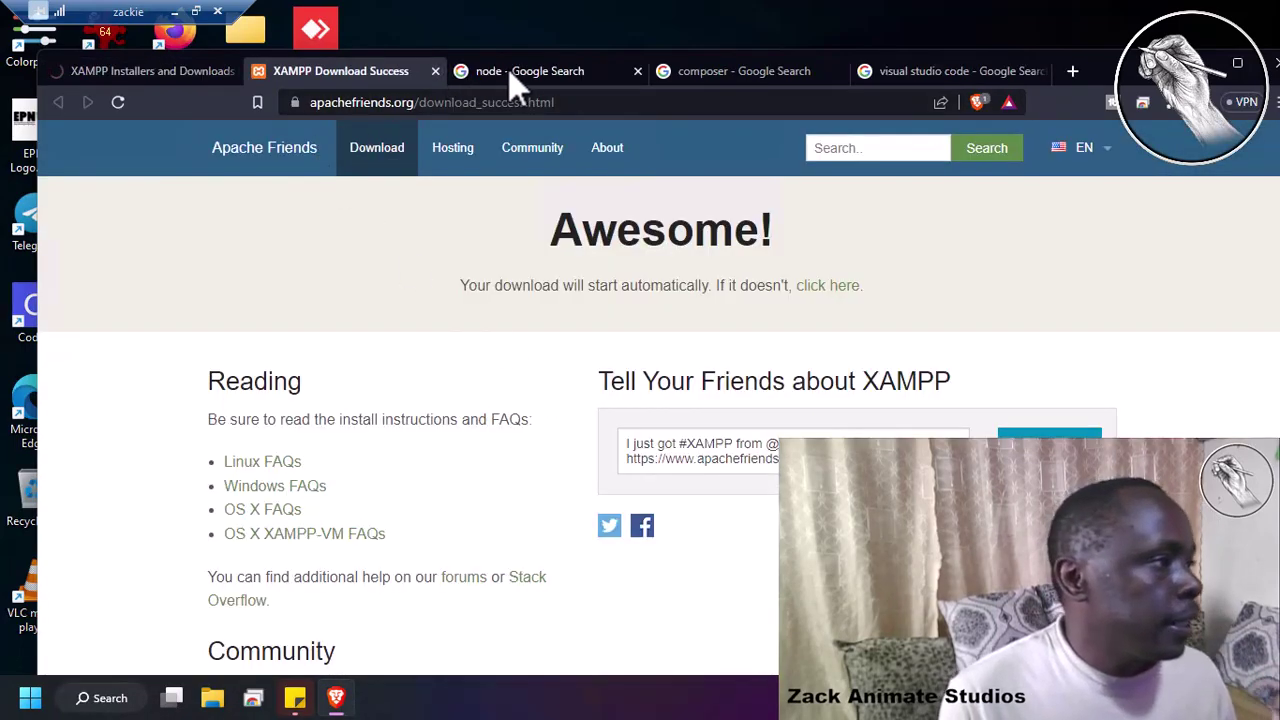
# Step: Open the official Node.js website from the node search results
pyautogui.click(508, 71)
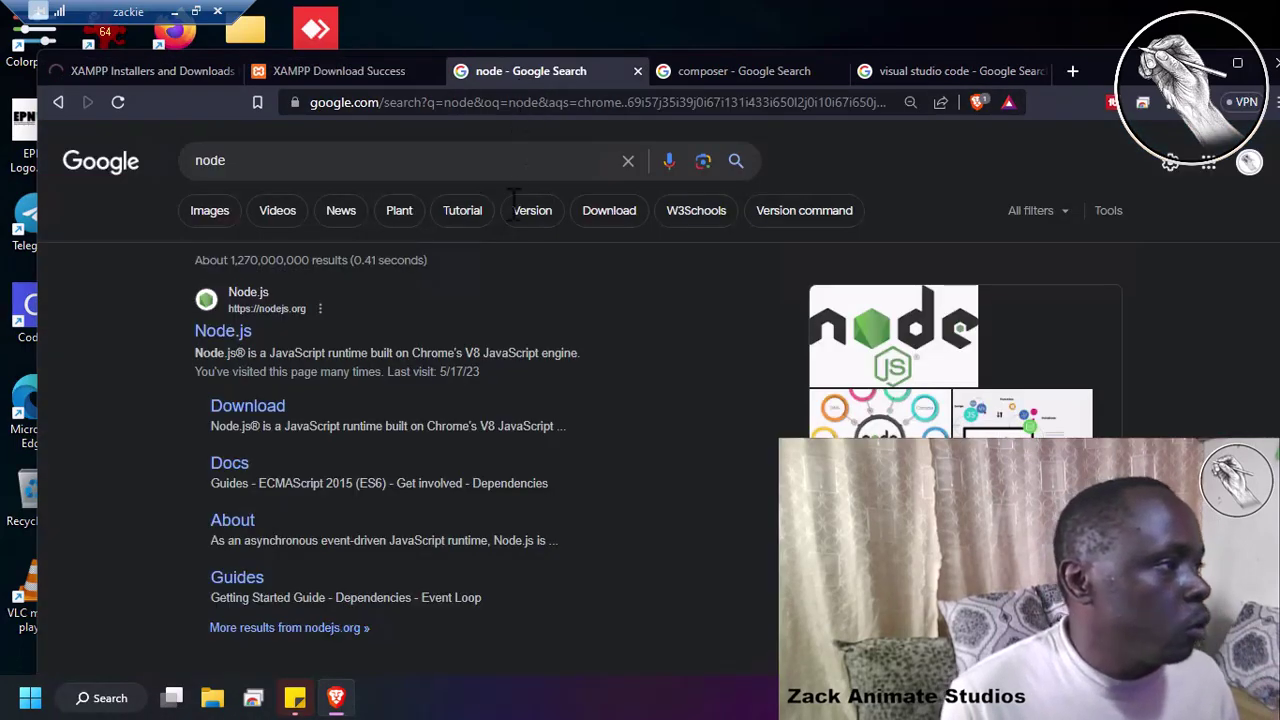
pyautogui.click(230, 334)
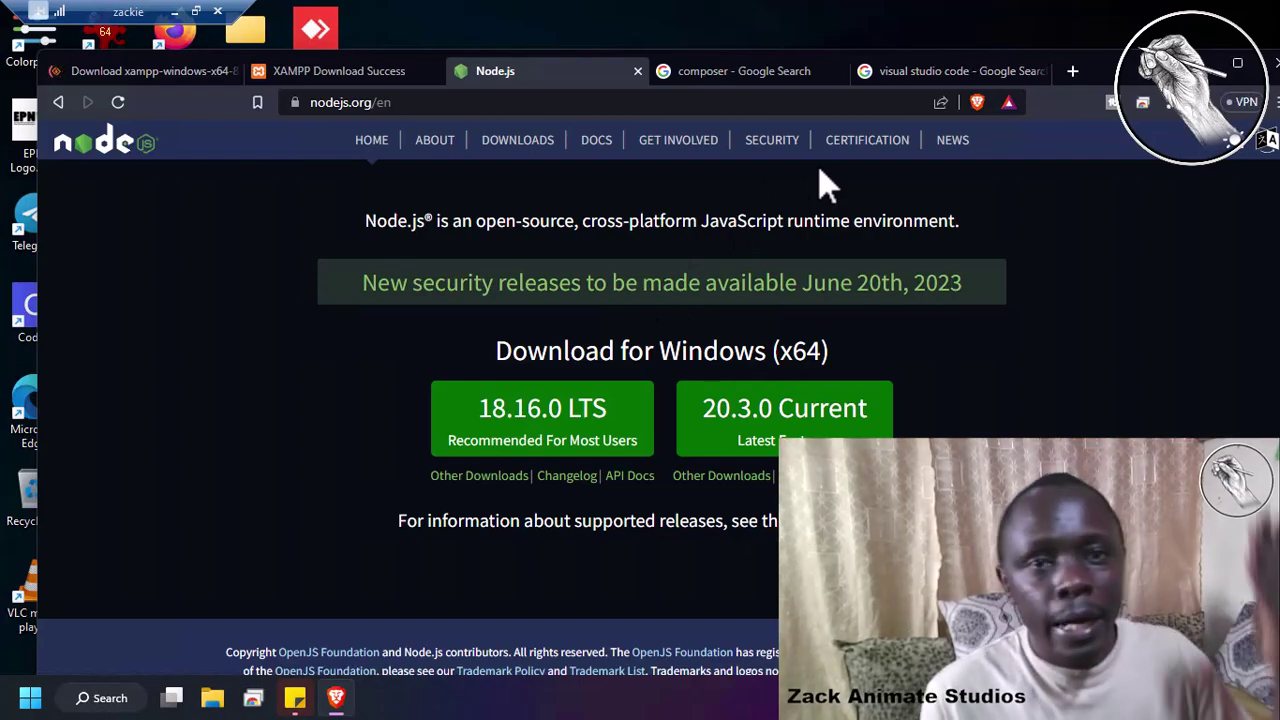
# Step: Open the GetComposer.org website from the composer search results and look over its home page
pyautogui.click(742, 74)
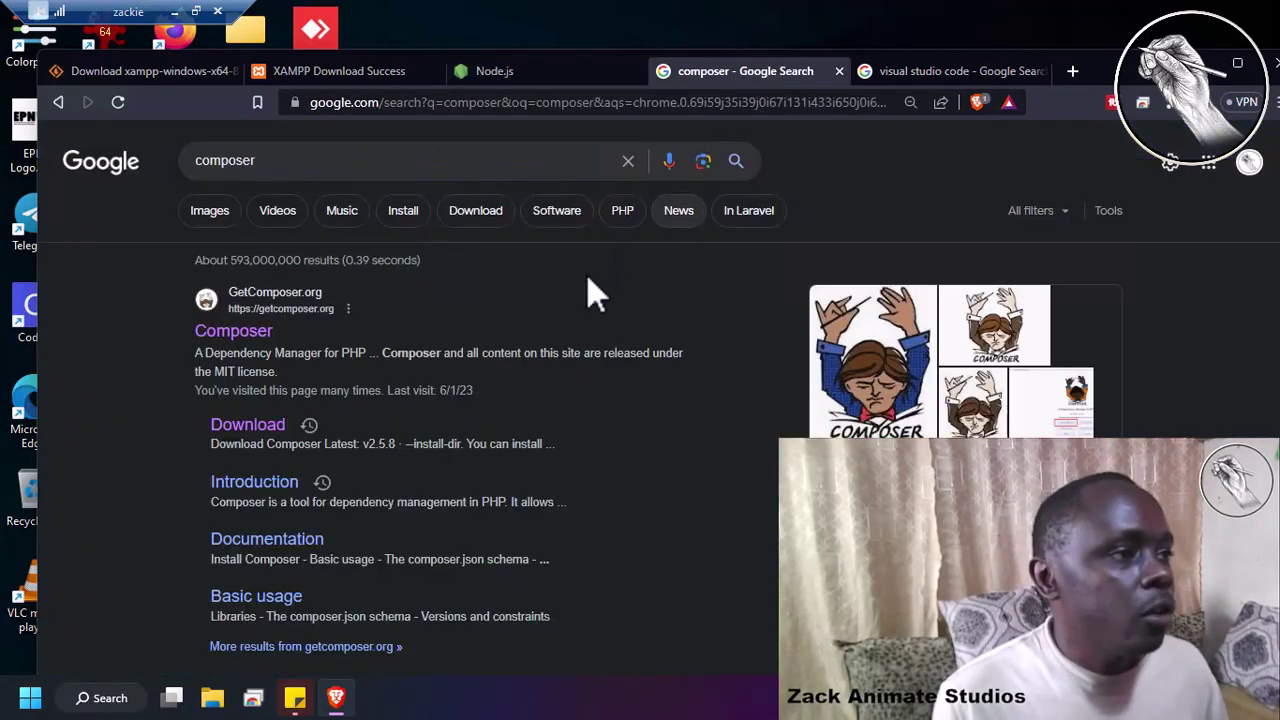
pyautogui.click(220, 344)
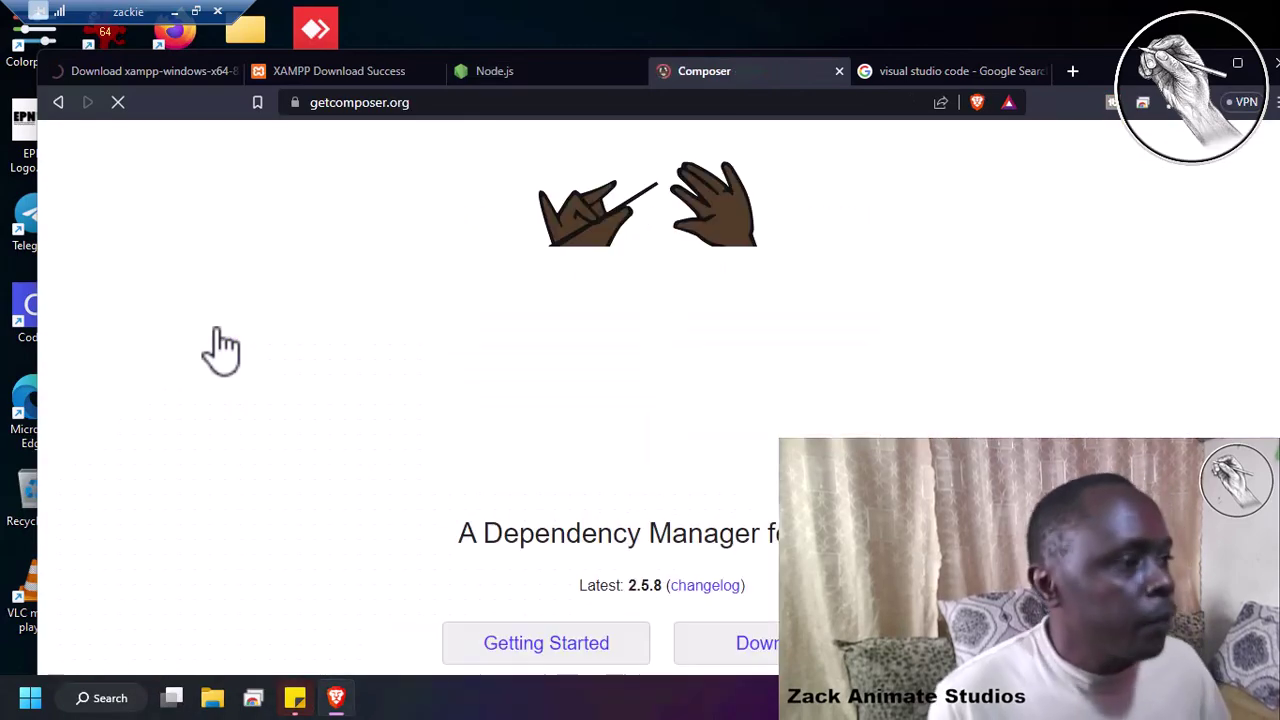
pyautogui.scroll(-3, 416, 424)
pyautogui.scroll(3, 416, 424)
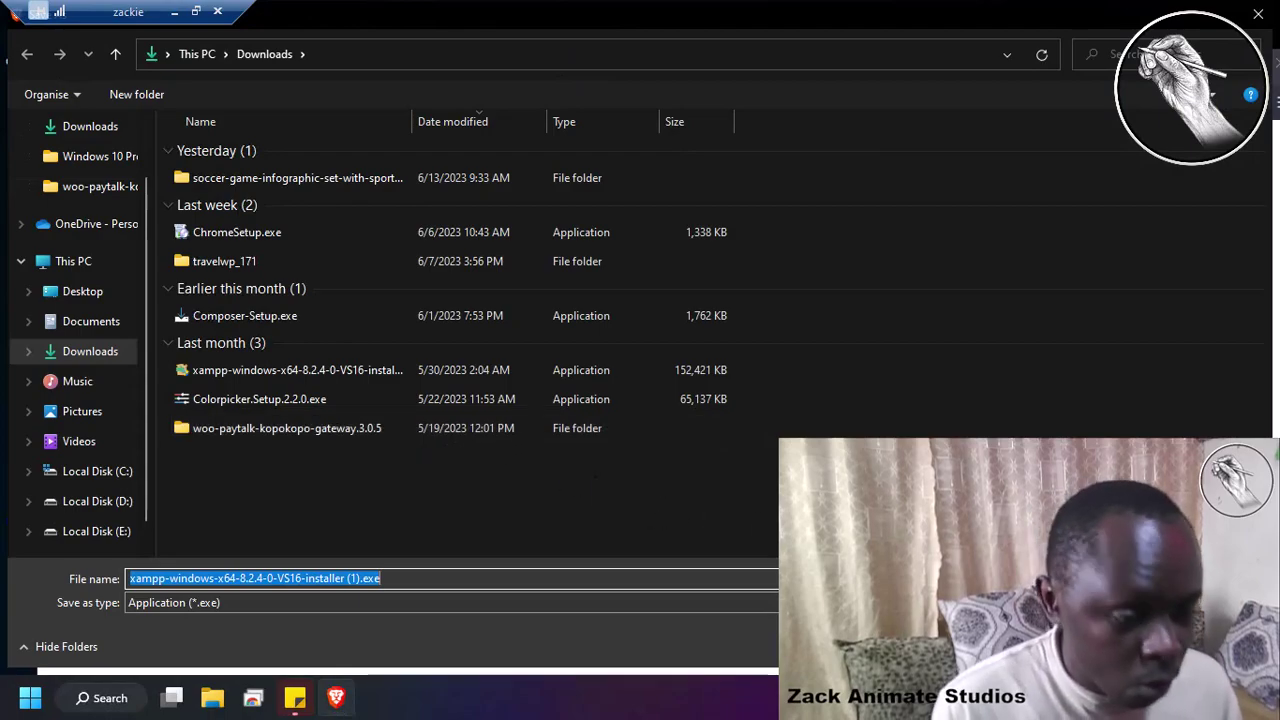
# Step: Save the XAMPP installer in Downloads as "xampp-windows-x64-8.2.4-0-VS16-installer (1).exe"
pyautogui.press('Return')
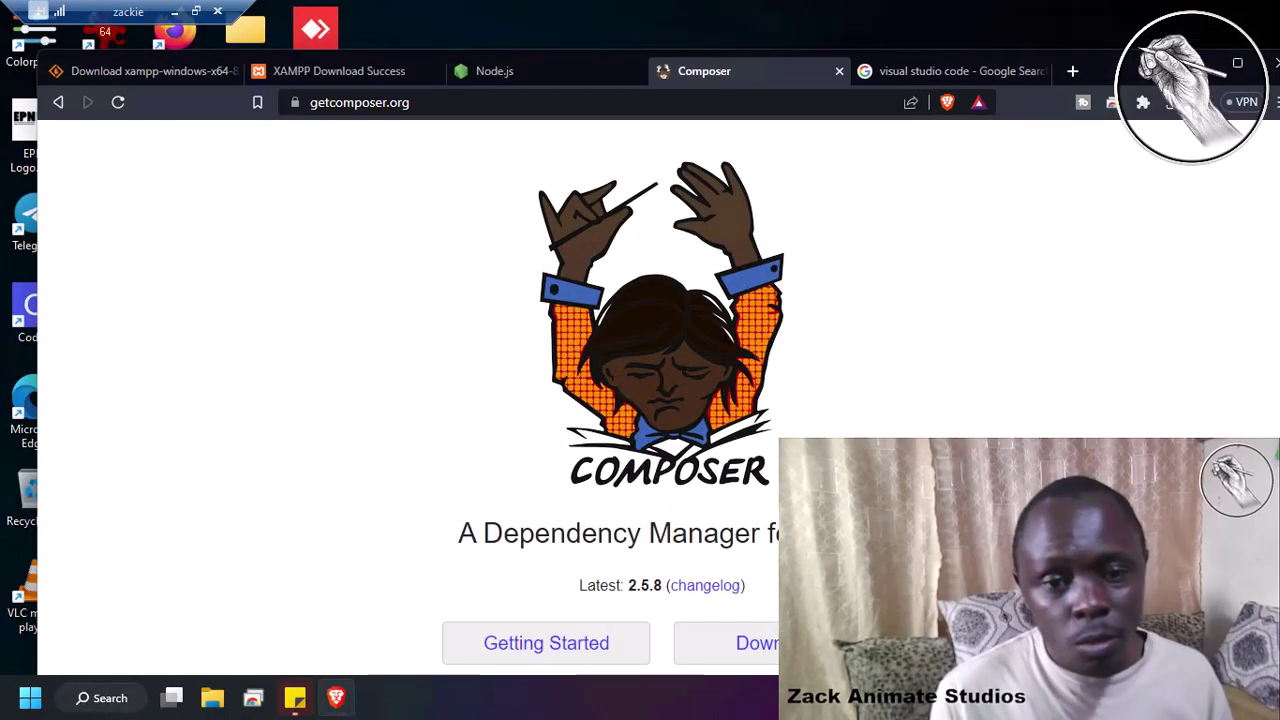
# Step: Open the official Visual Studio Code website from the visual studio code search results
pyautogui.click(948, 78)
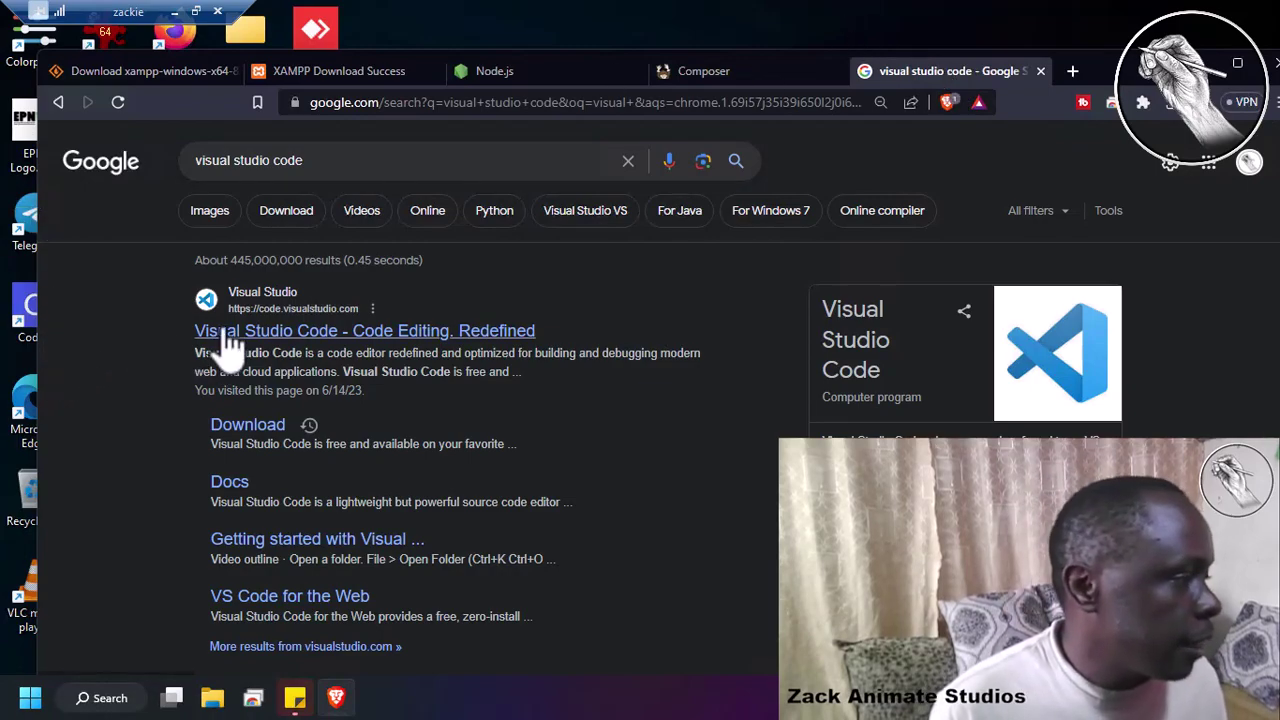
pyautogui.click(294, 332)
# Step: Find the XAMPP Control Panel app, run it as administrator and allow it to make changes to the device
pyautogui.click(28, 698)
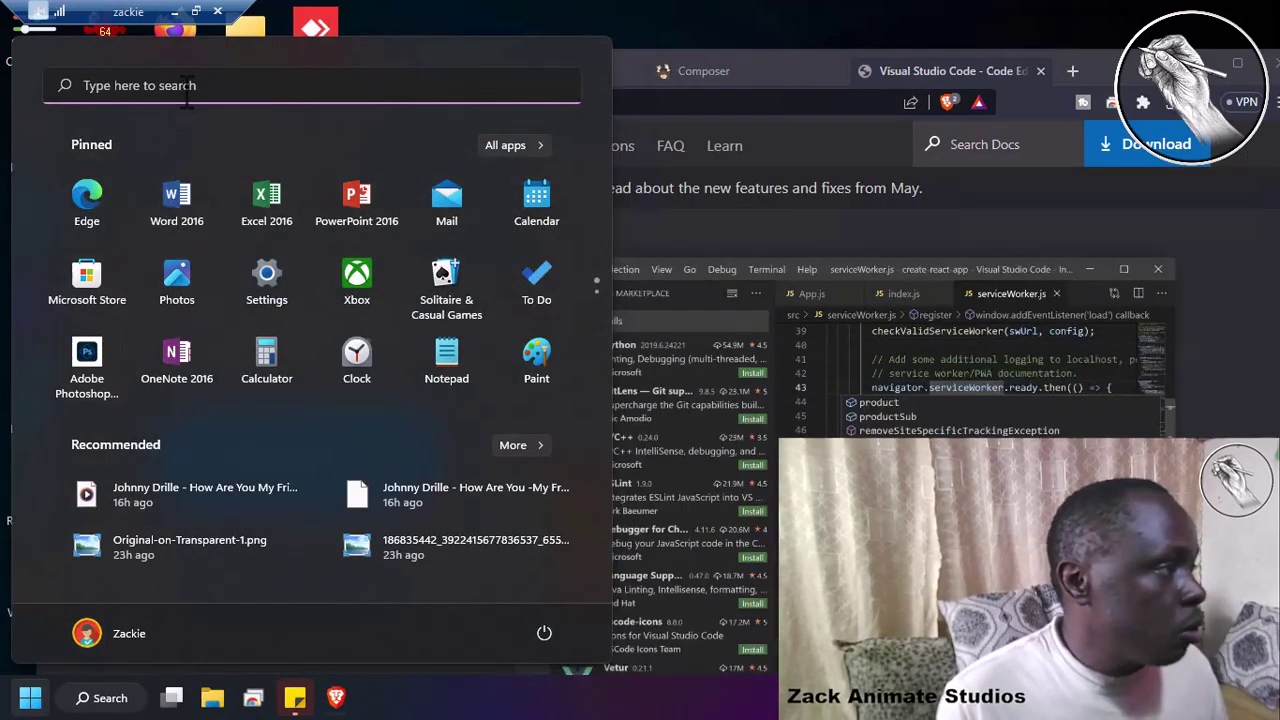
pyautogui.click(185, 88)
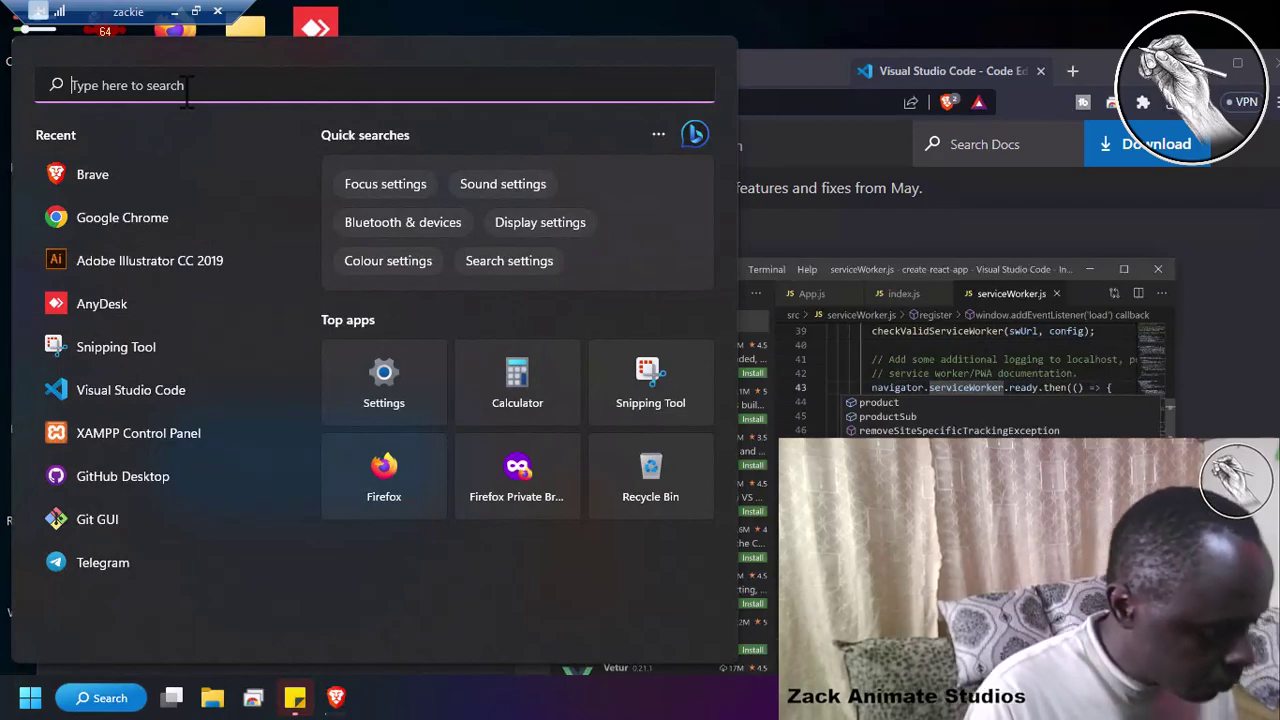
pyautogui.write('xampP Control Panel')
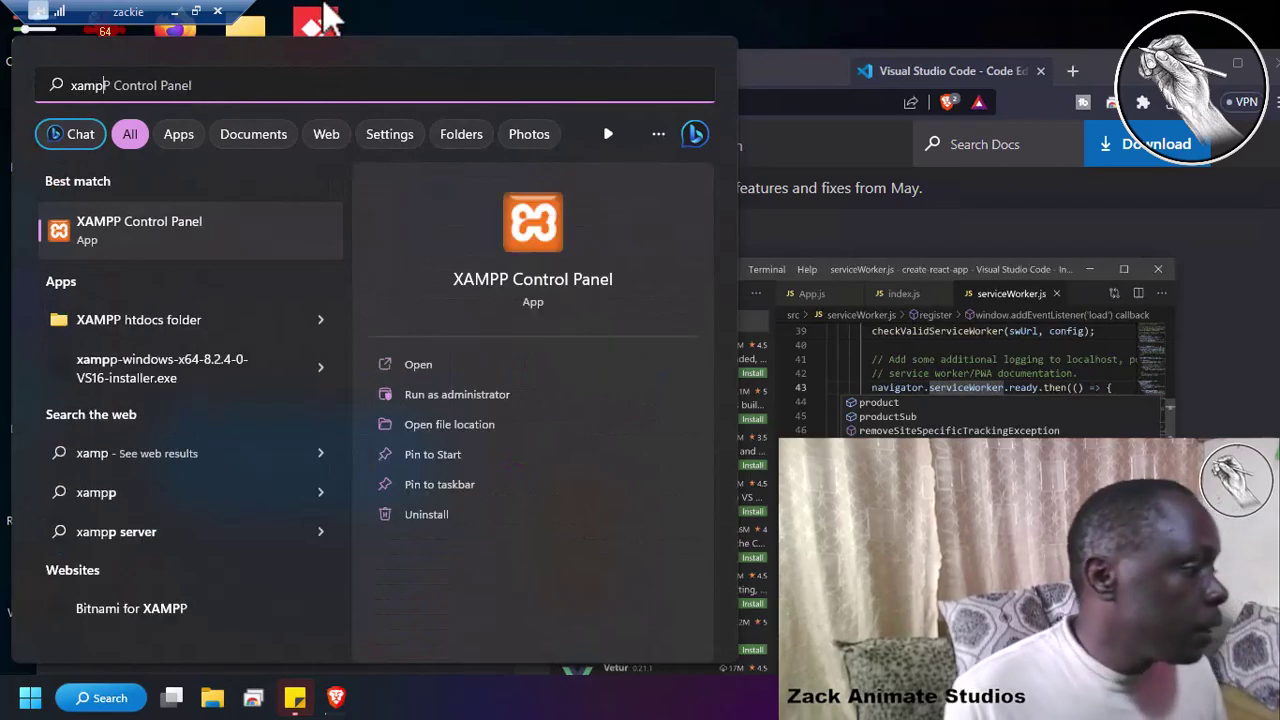
pyautogui.click(446, 397)
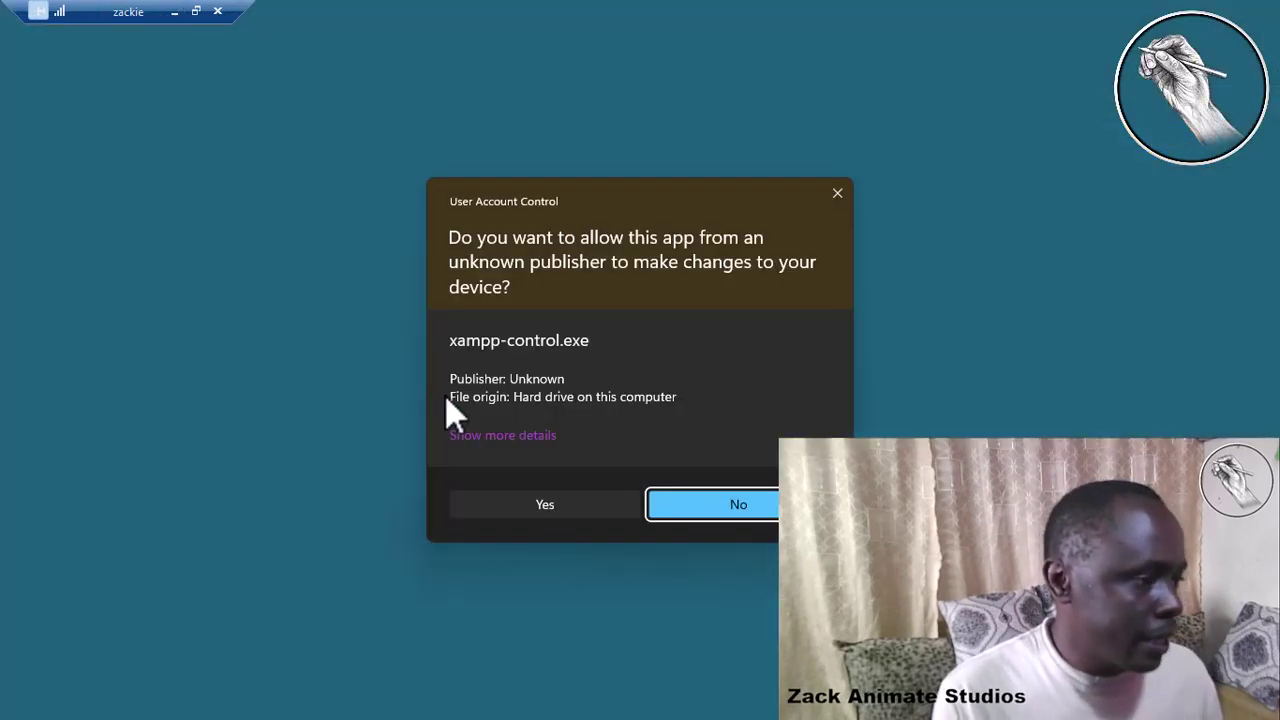
pyautogui.click(611, 503)
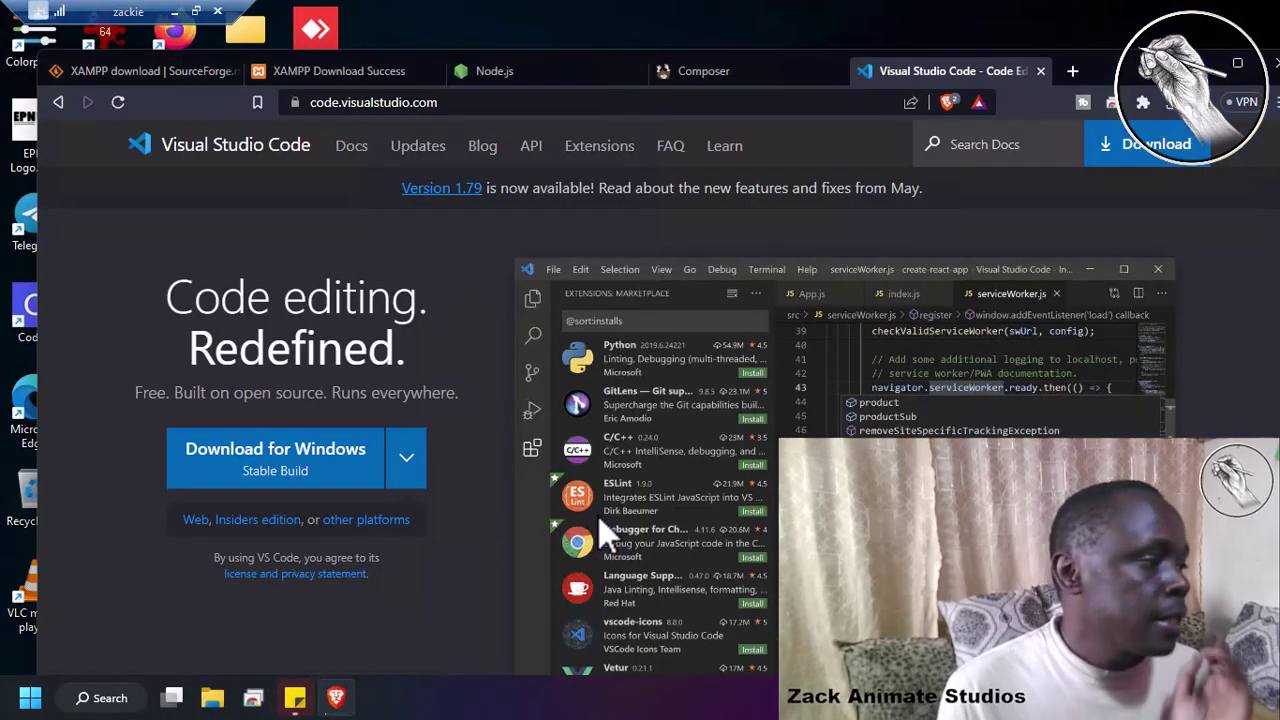
# Step: Search the installed apps for code, launch Visual Studio Code and bring its window to the front
pyautogui.click(30, 698)
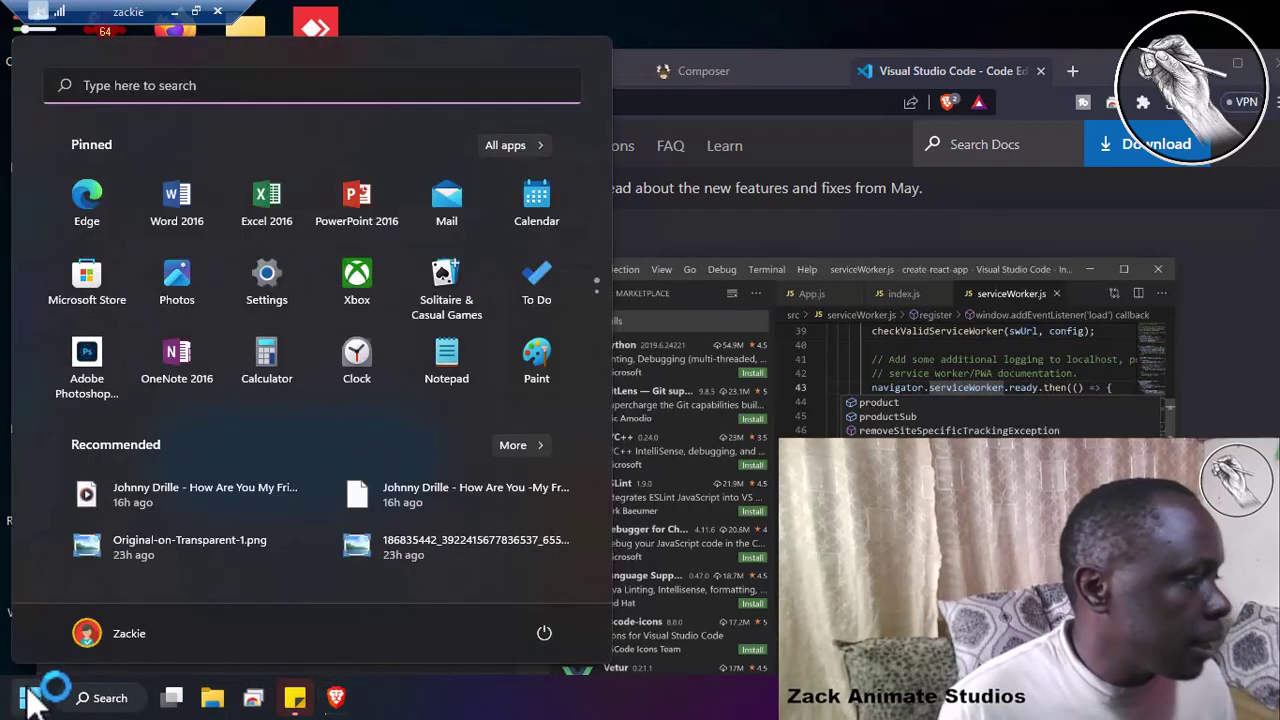
pyautogui.write('code')
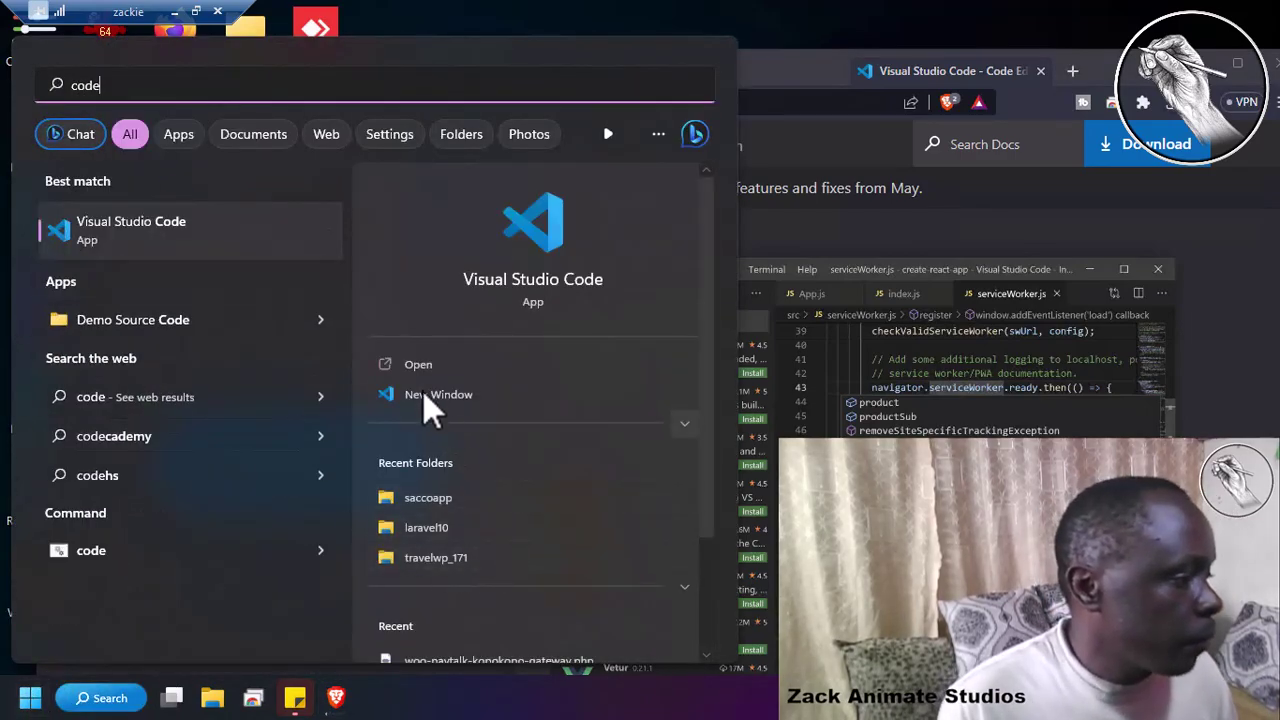
pyautogui.click(420, 366)
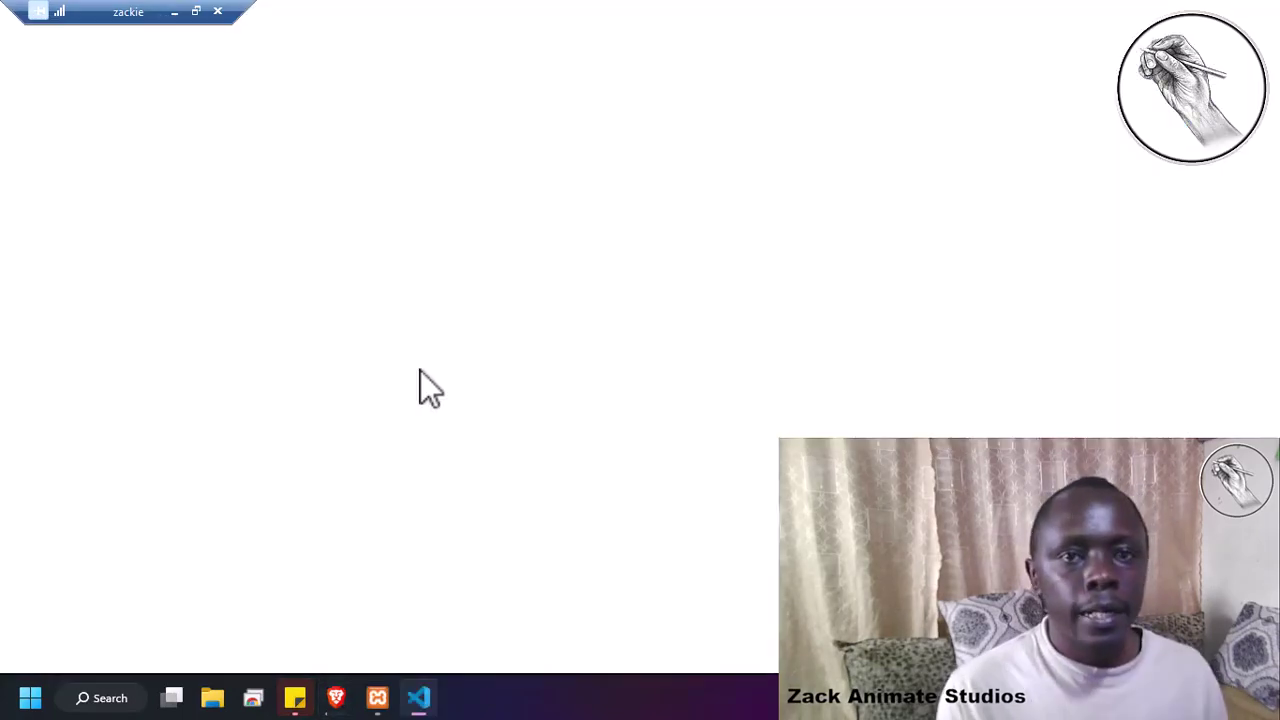
pyautogui.click(420, 698)
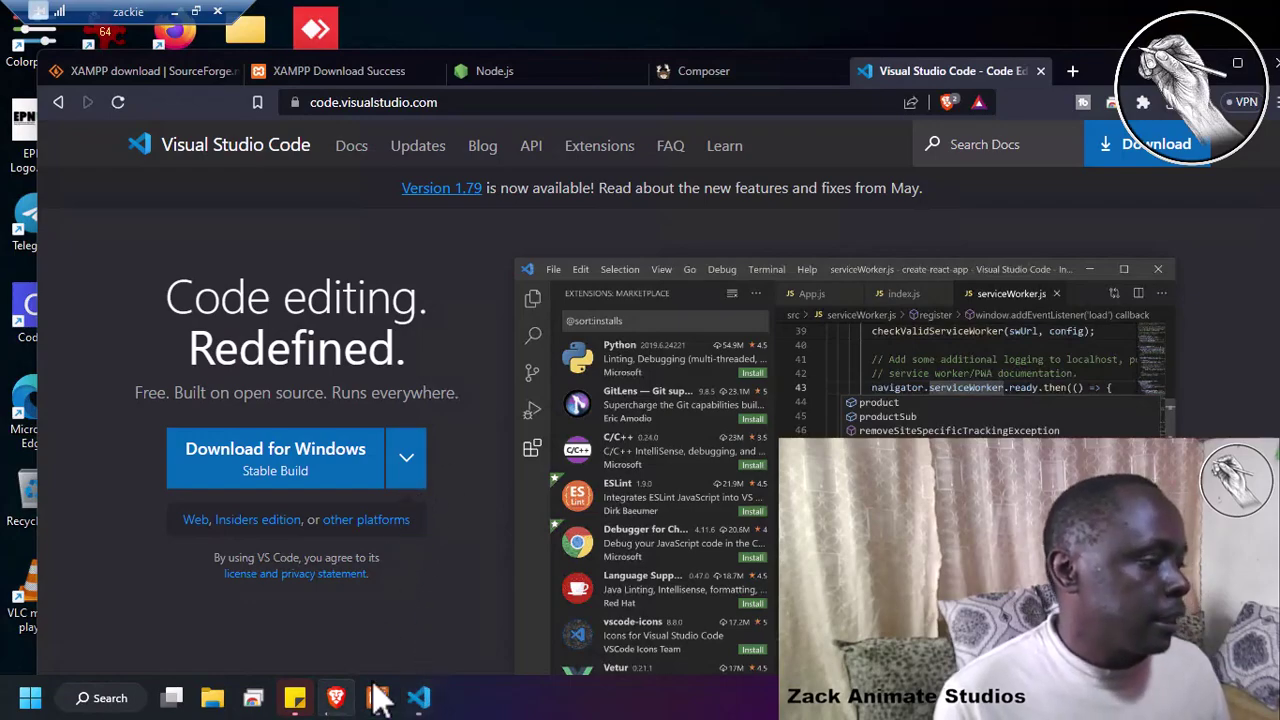
pyautogui.click(418, 700)
# Step: Switch to the XAMPP Control Panel and start the Apache and MySQL modules
pyautogui.click(380, 700)
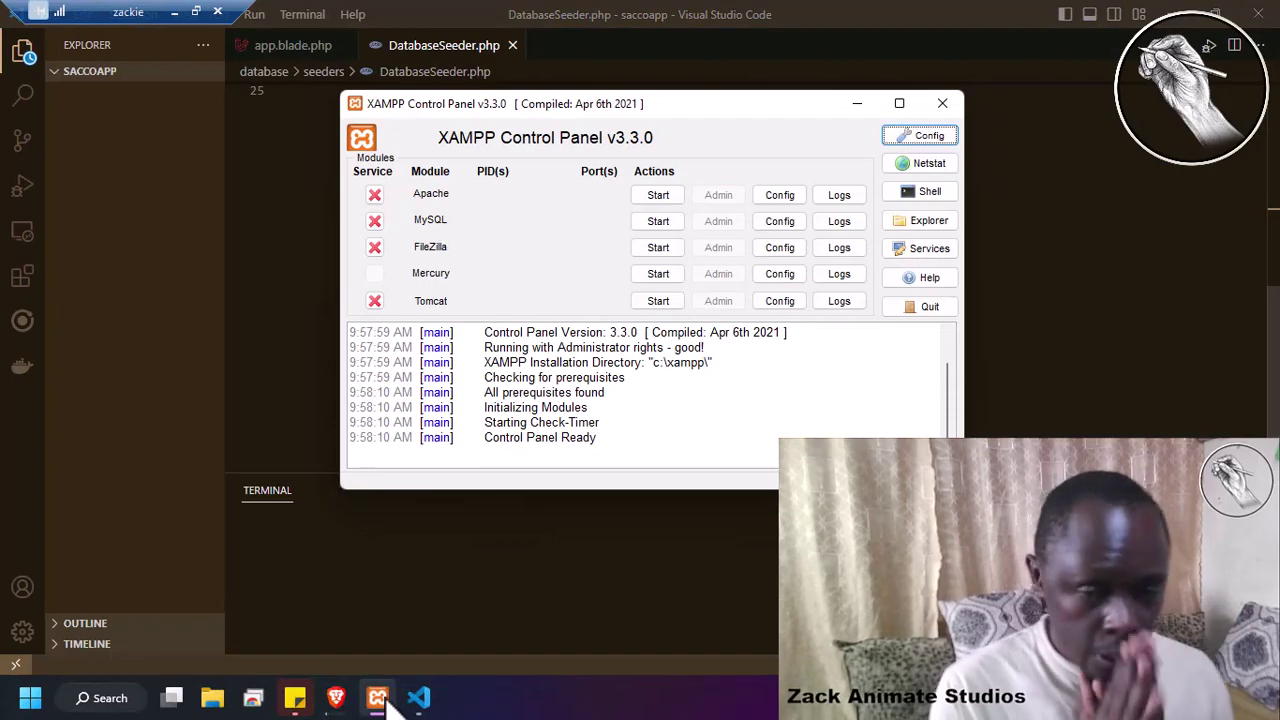
pyautogui.click(656, 195)
pyautogui.click(652, 227)
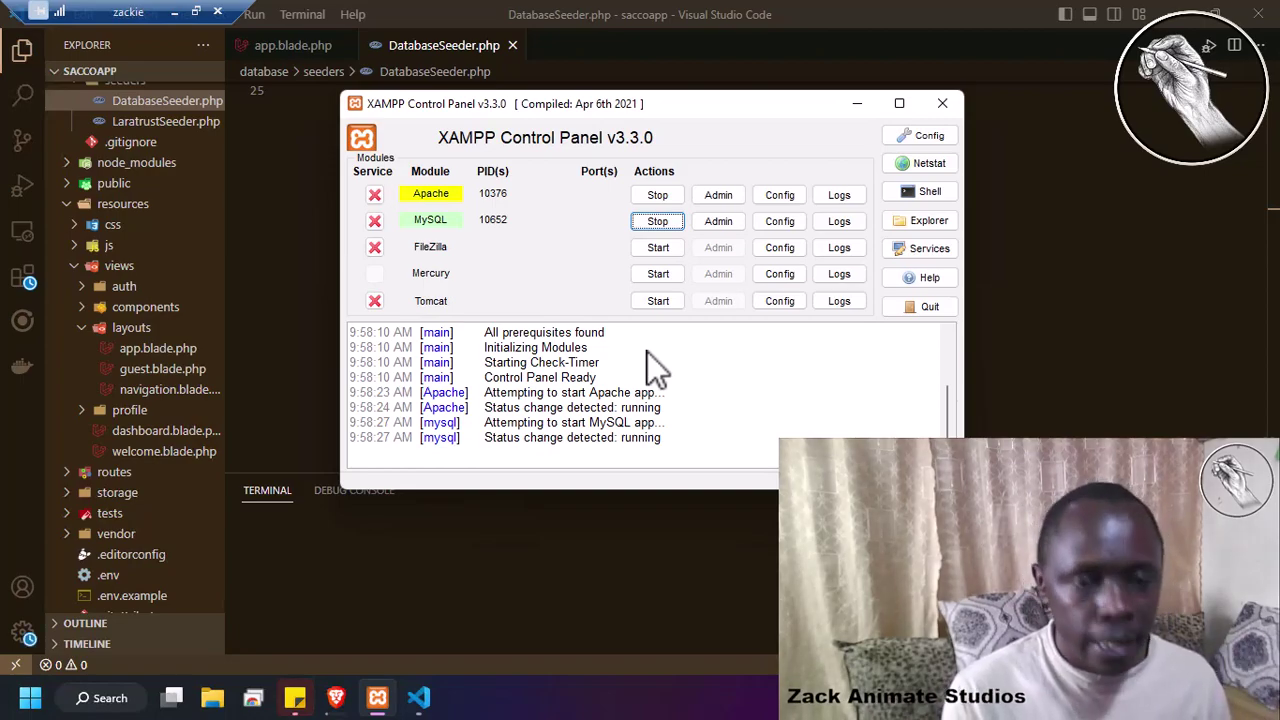
# Step: Switch to the Brave browser, maximize its window and open laravel.com in a new tab
pyautogui.click(330, 700)
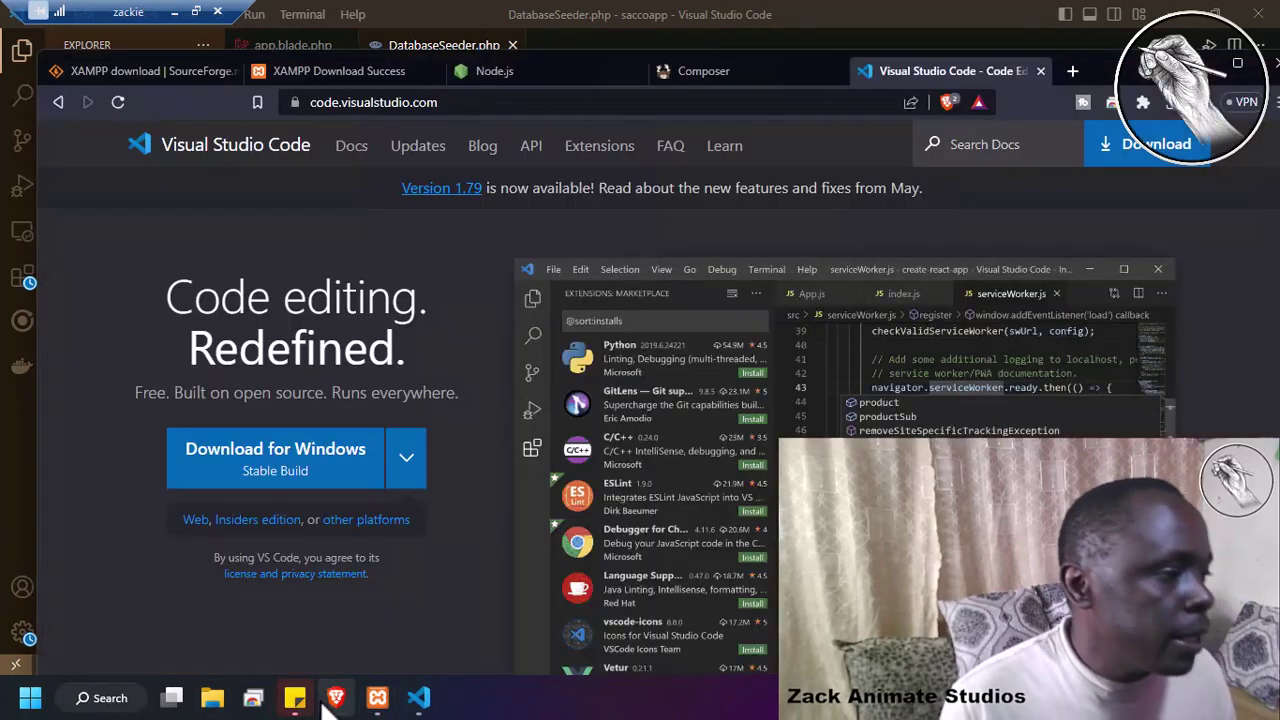
pyautogui.click(1231, 59)
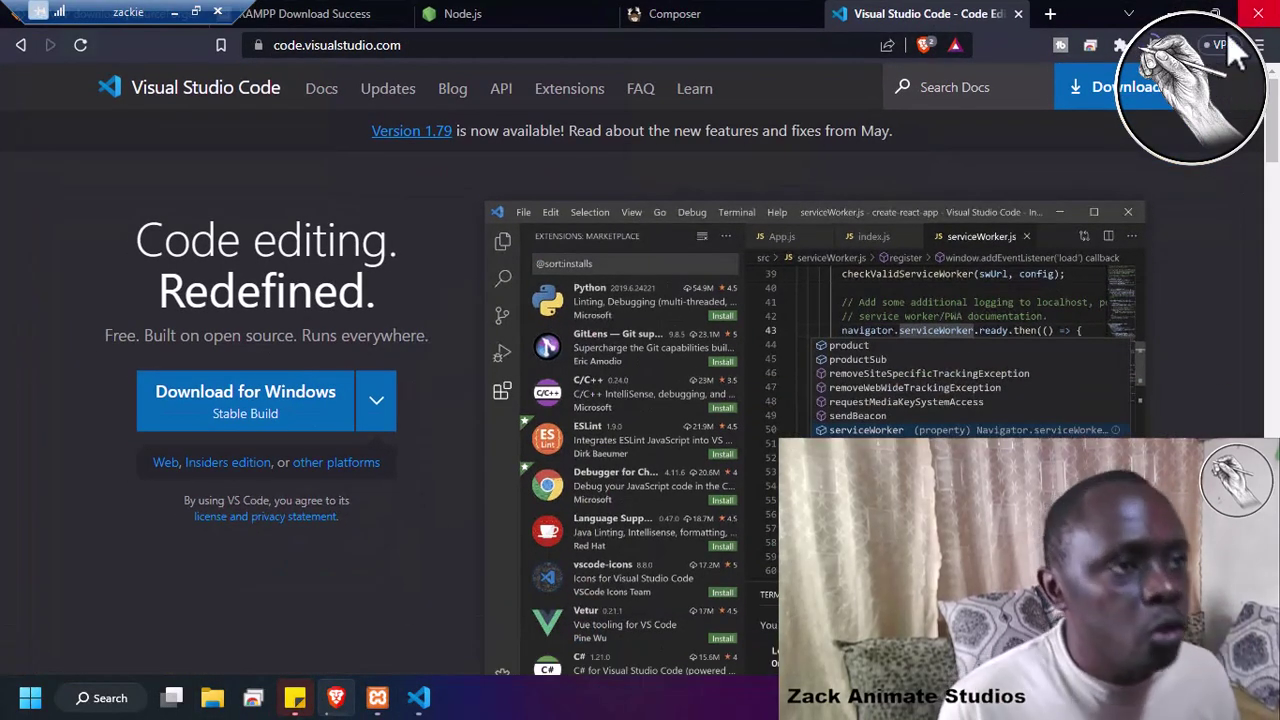
pyautogui.click(1052, 14)
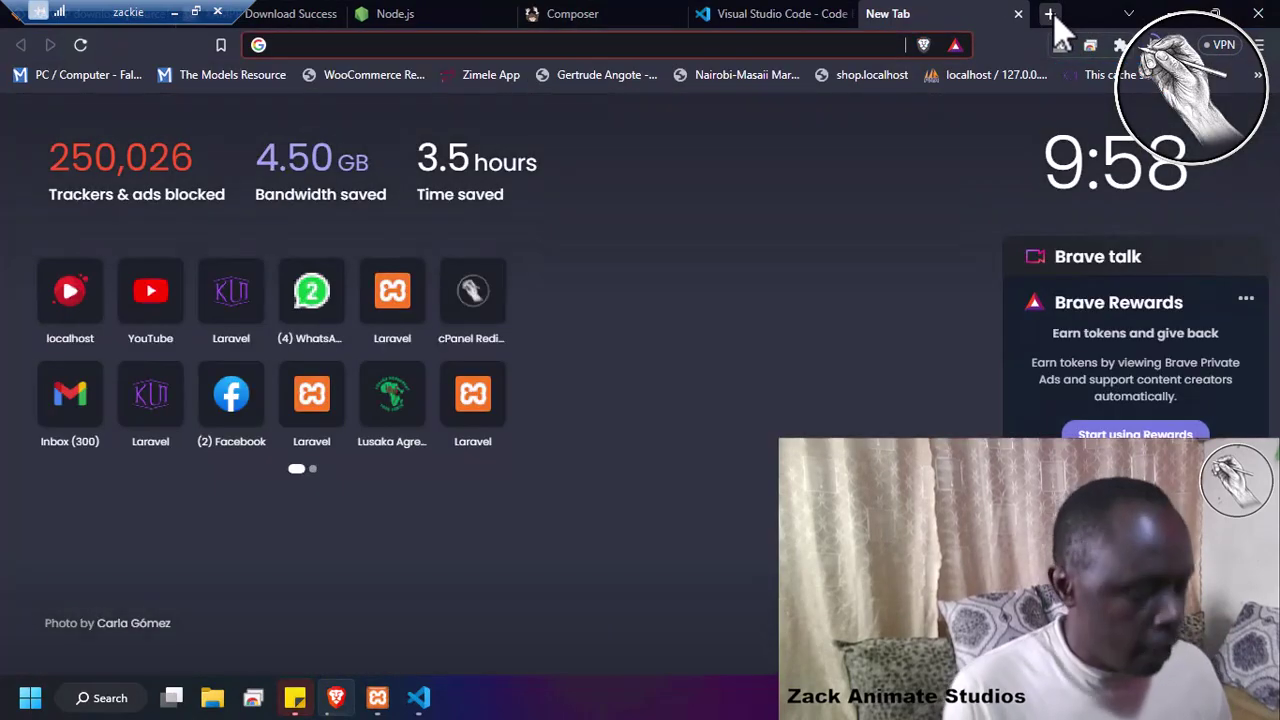
pyautogui.write('larave')
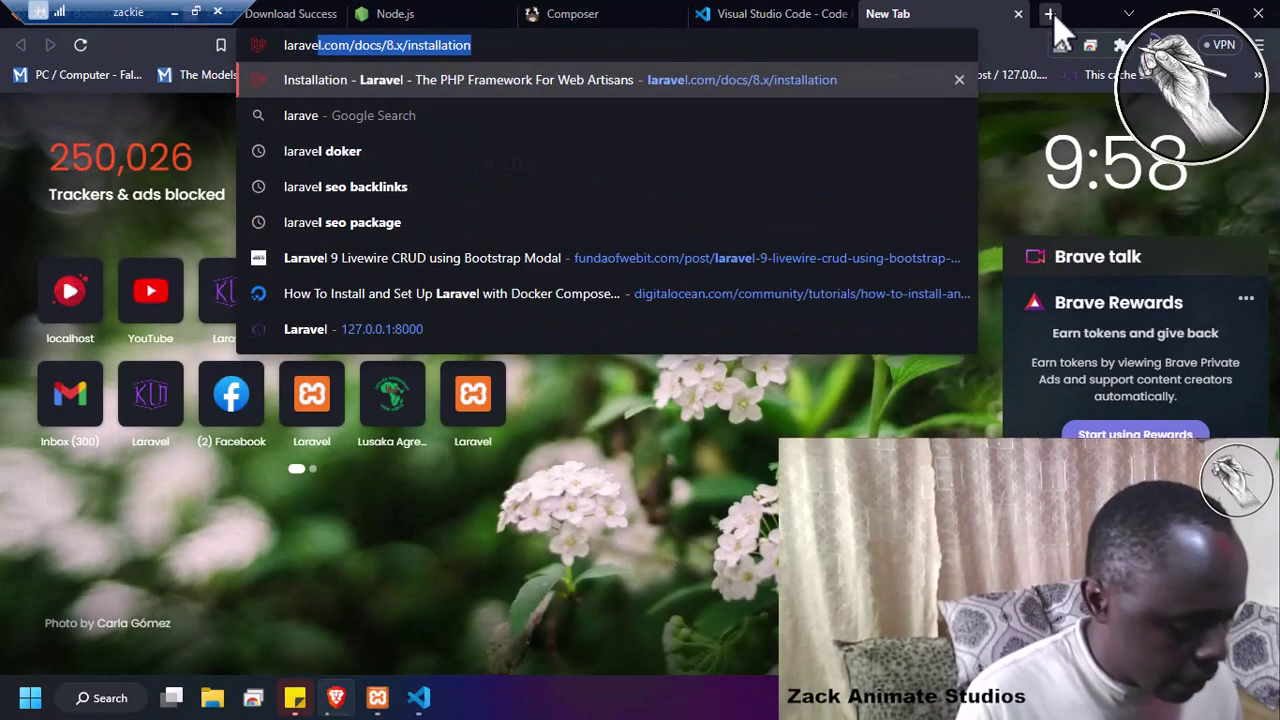
pyautogui.write('l.com/docs/8.')
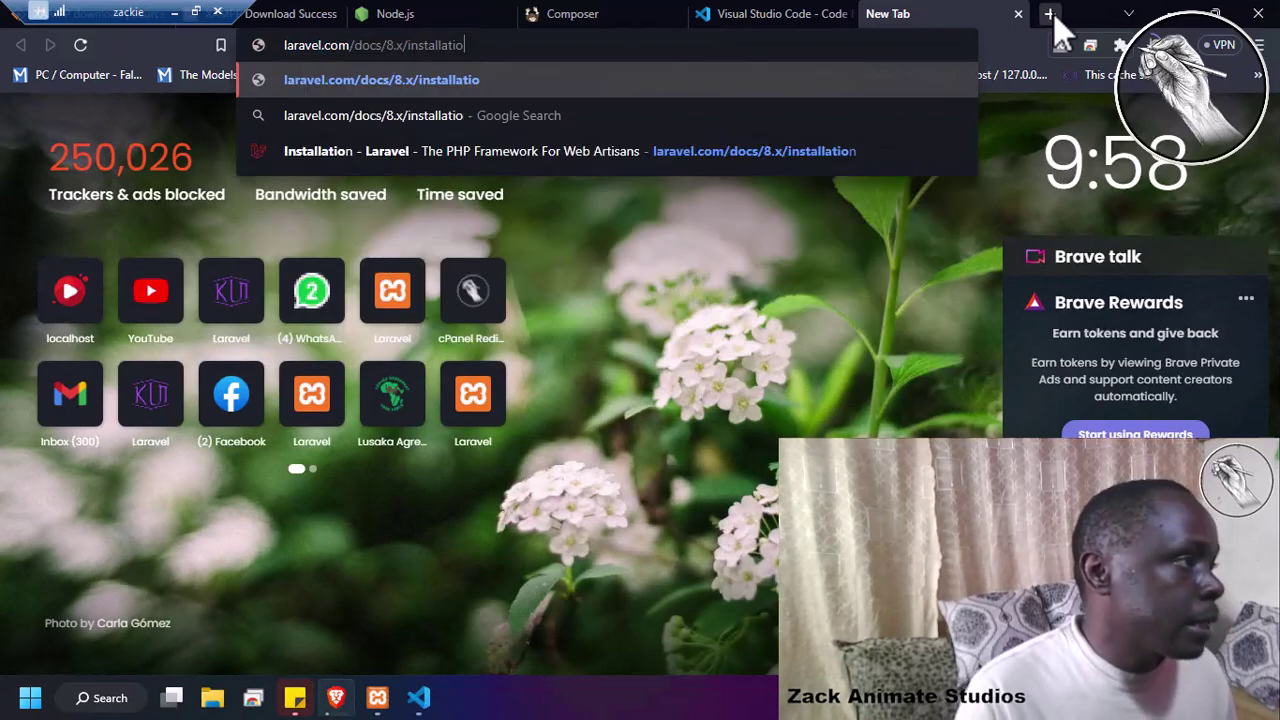
pyautogui.press('BackSpace')
pyautogui.press('BackSpace')
pyautogui.press('BackSpace')
pyautogui.press('BackSpace')
pyautogui.press('BackSpace')
pyautogui.press('BackSpace')
pyautogui.press('BackSpace')
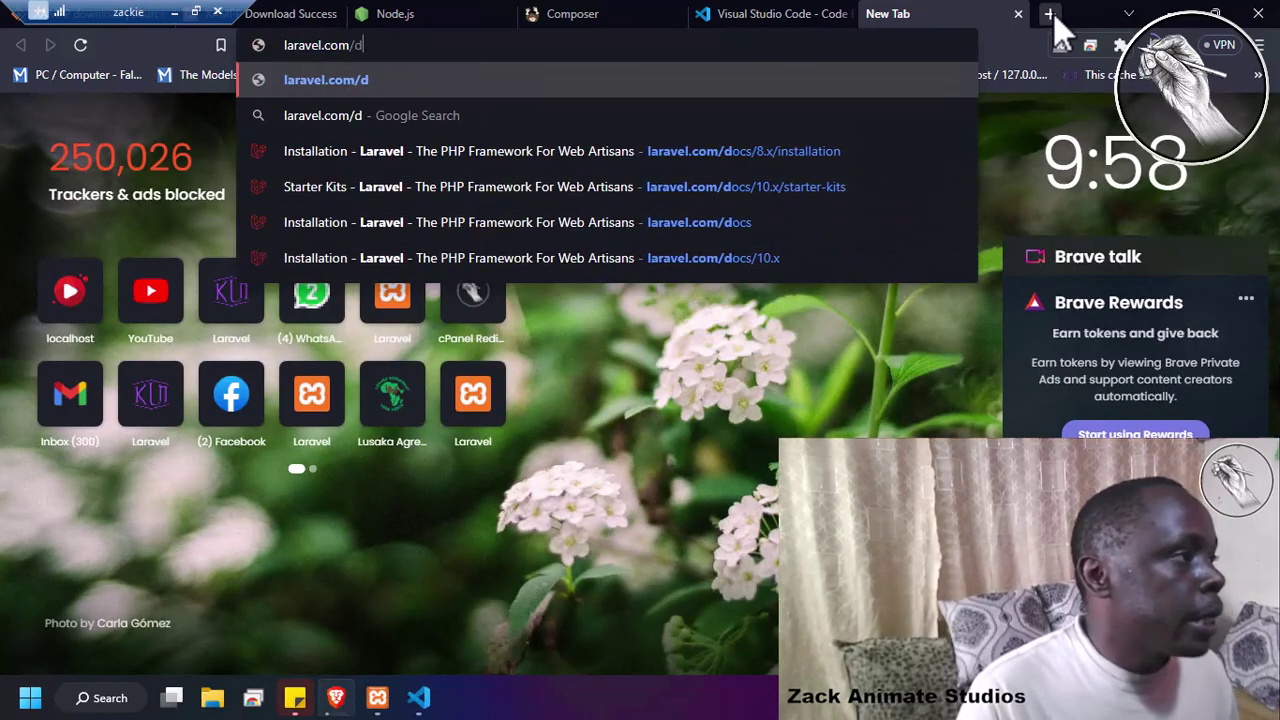
pyautogui.press('Return')
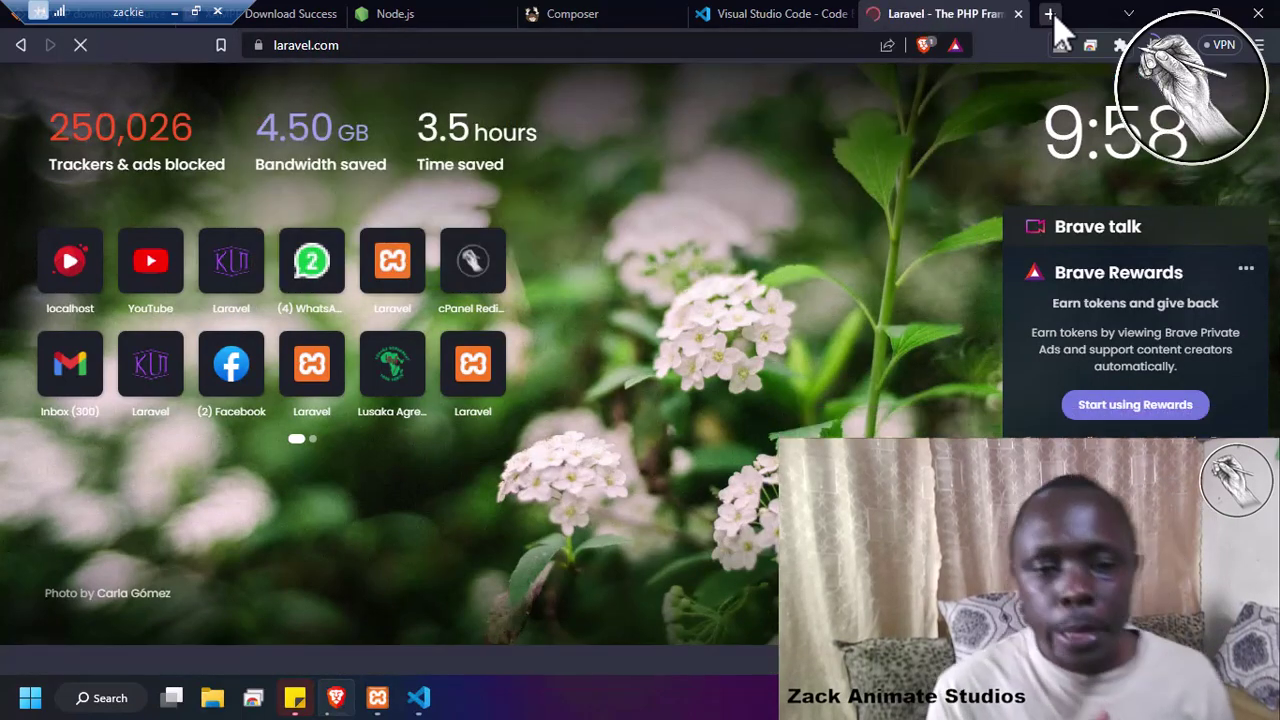
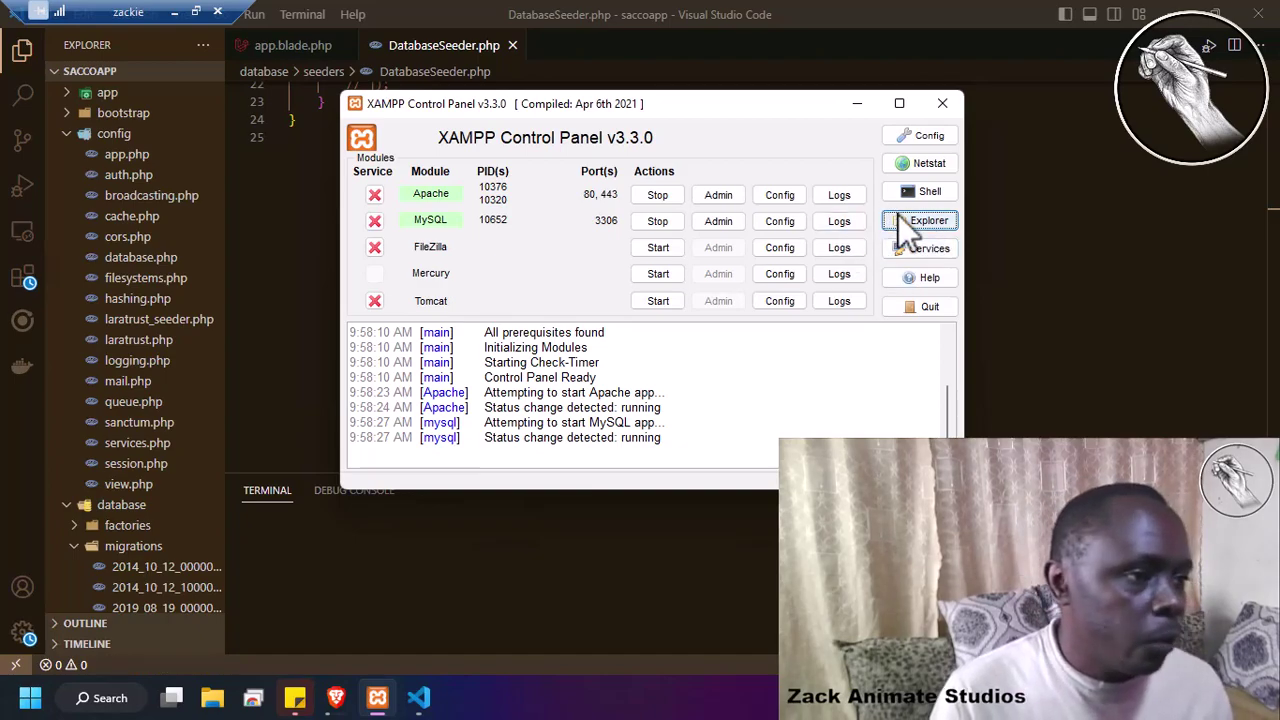
# Step: Switch to File Explorer and open the htdocs folder inside the xampp folder on Local Disk (C:)
pyautogui.click(213, 698)
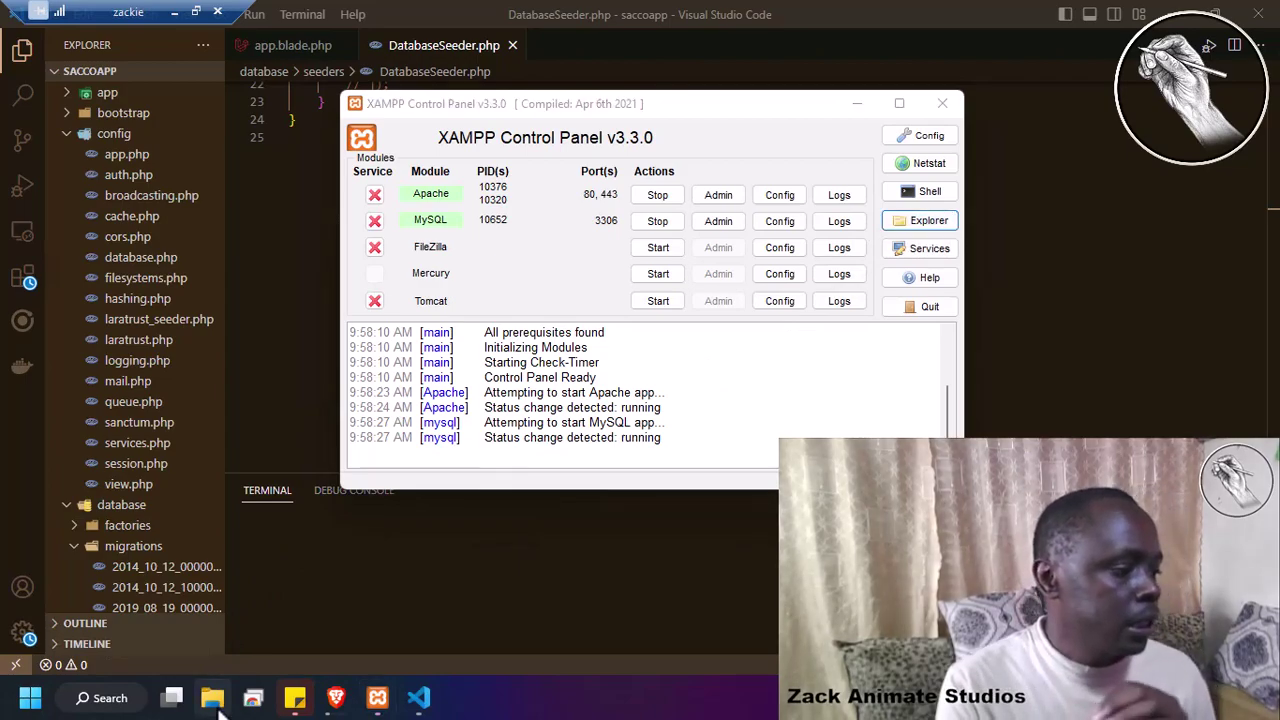
pyautogui.click(420, 705)
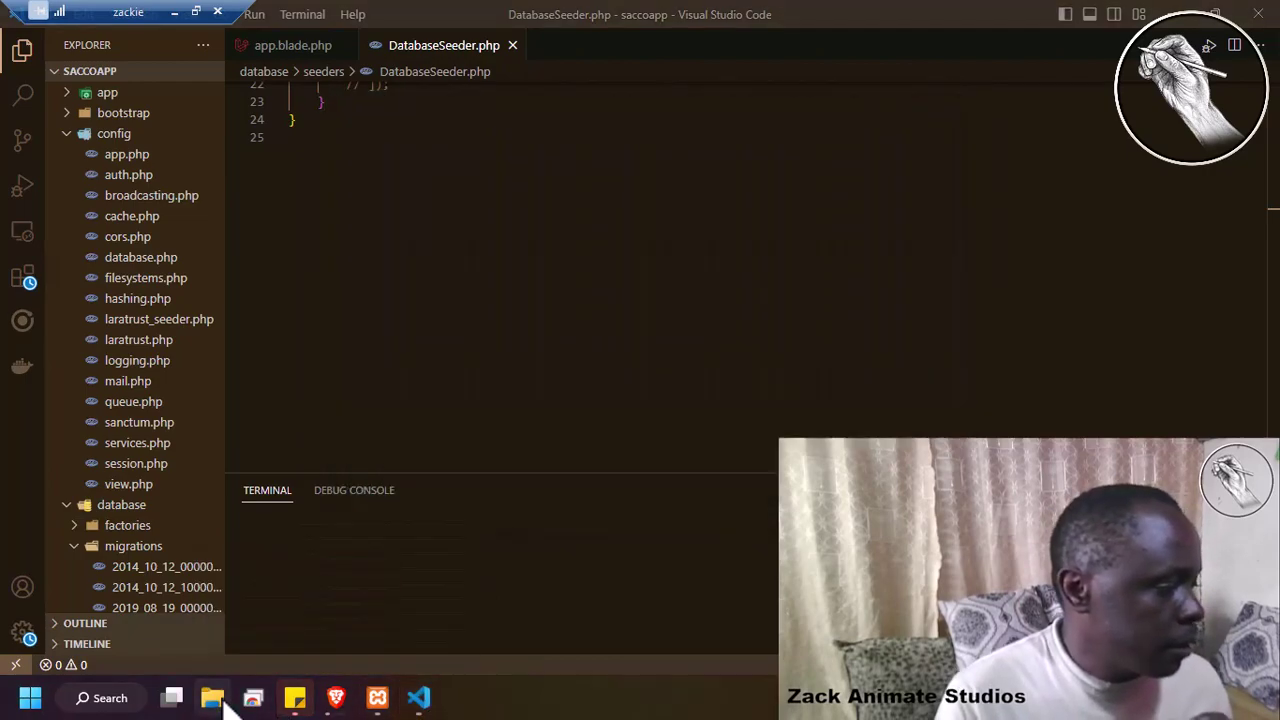
pyautogui.click(218, 700)
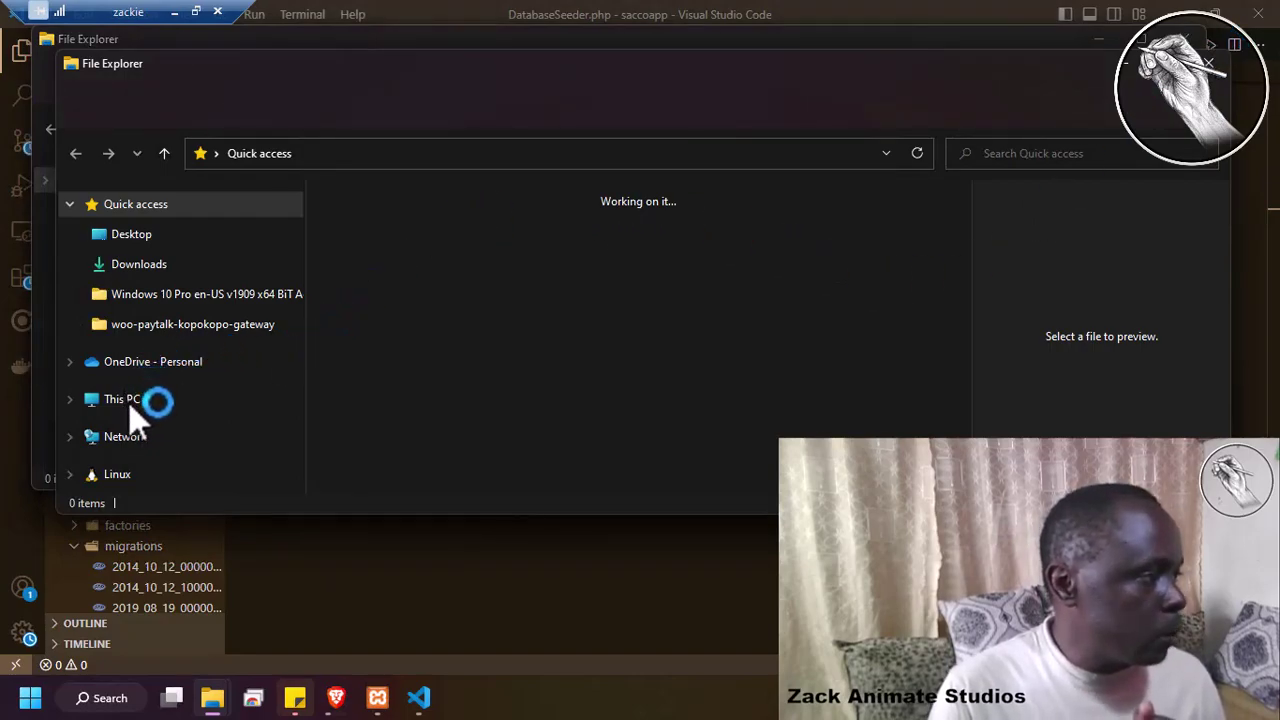
pyautogui.click(138, 400)
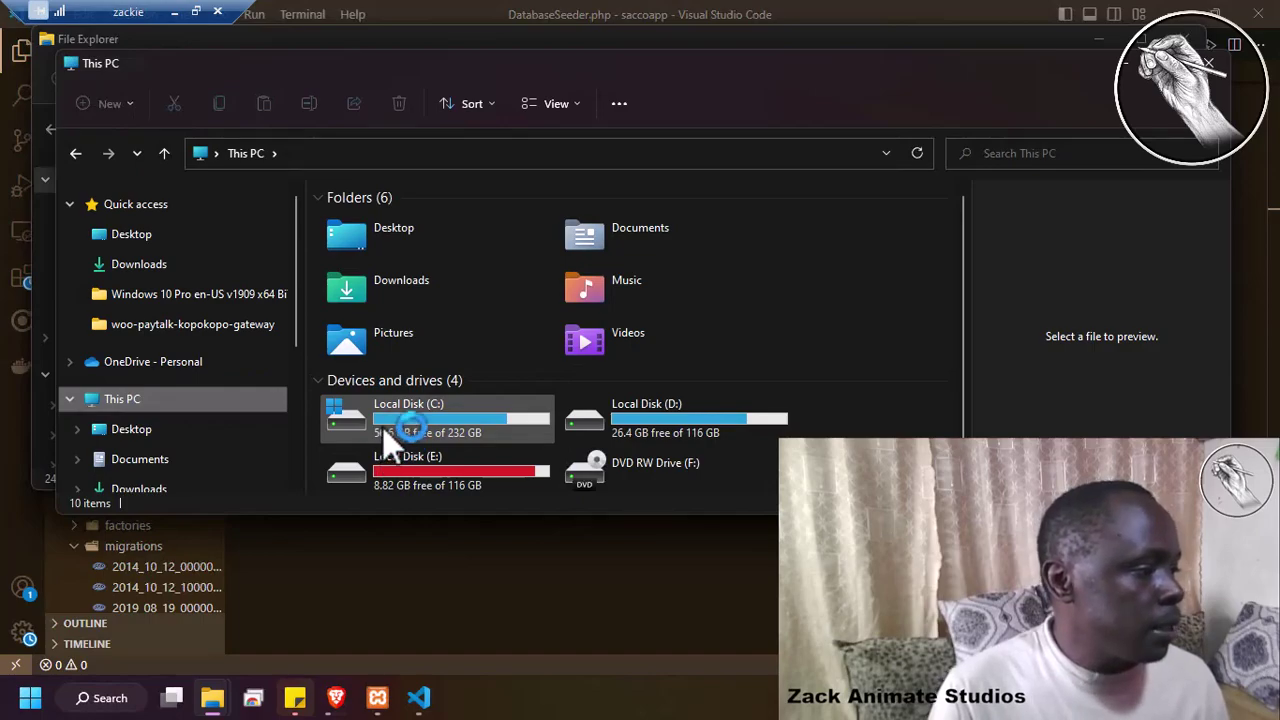
pyautogui.click(382, 426)
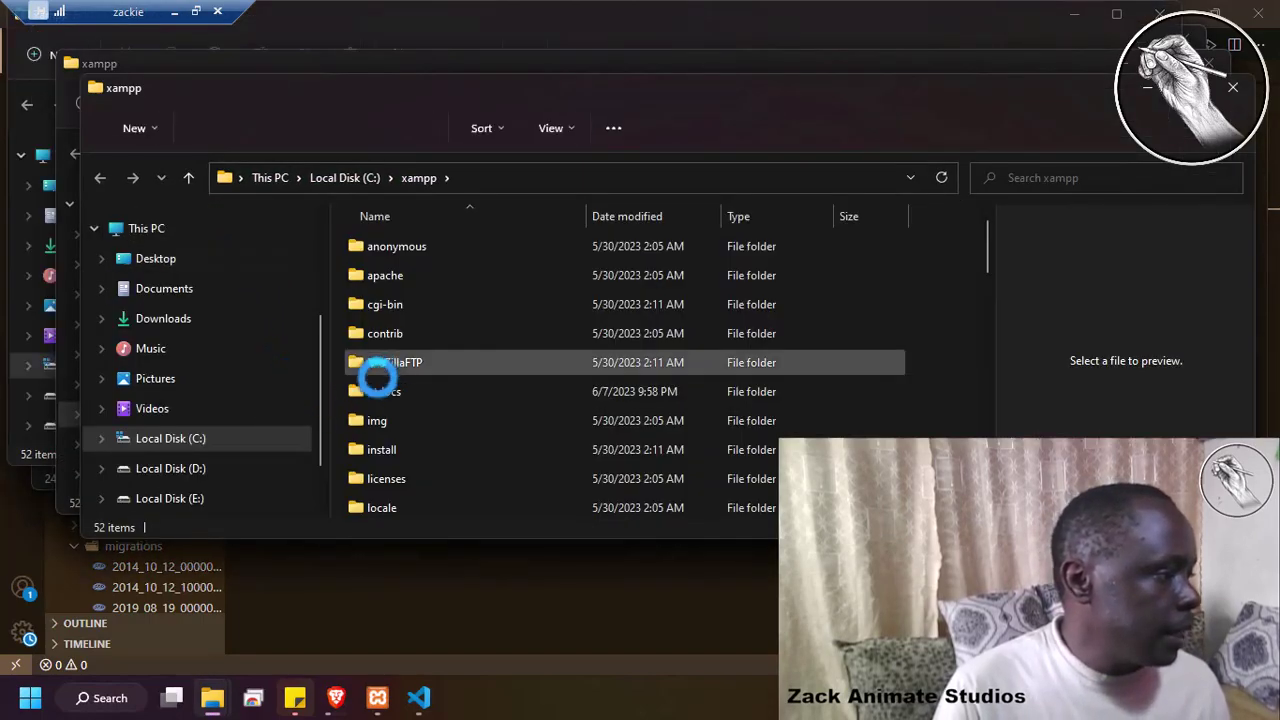
pyautogui.click(372, 391)
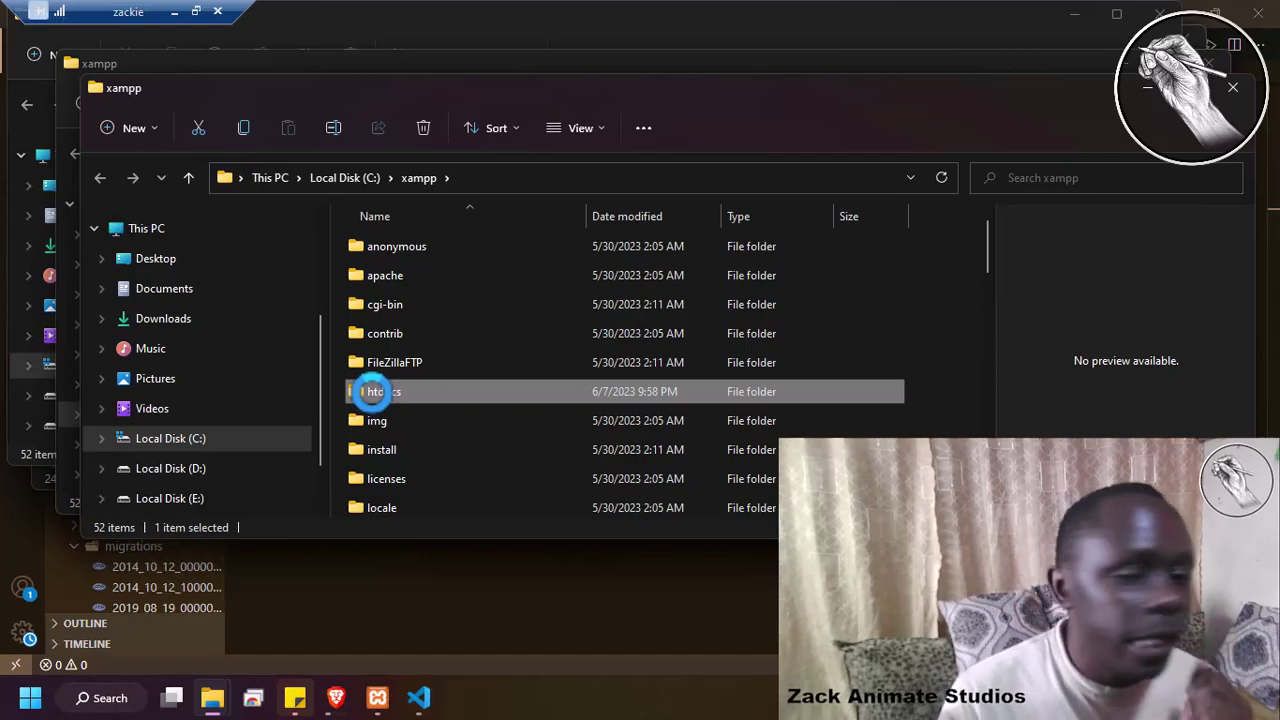
pyautogui.doubleClick(372, 391)
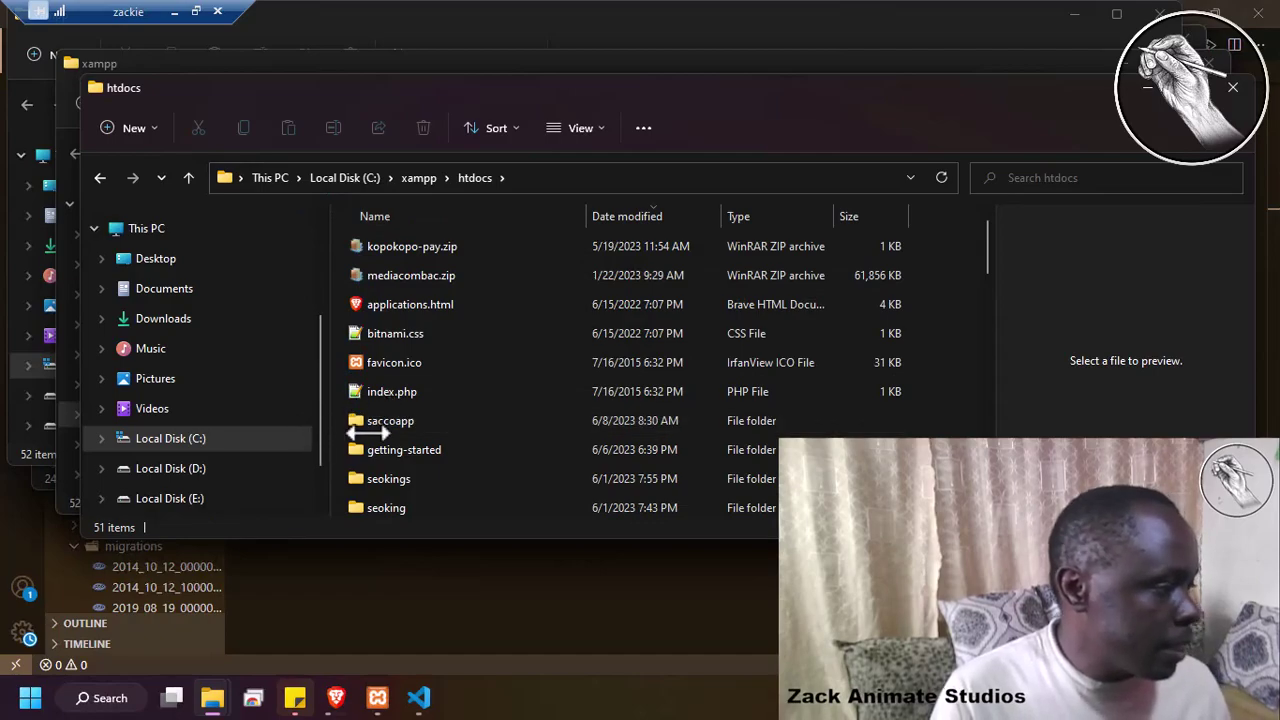
# Step: Switch to Visual Studio Code, open the C:\xampp\htdocs folder as the workspace and start a new terminal in it
pyautogui.click(420, 697)
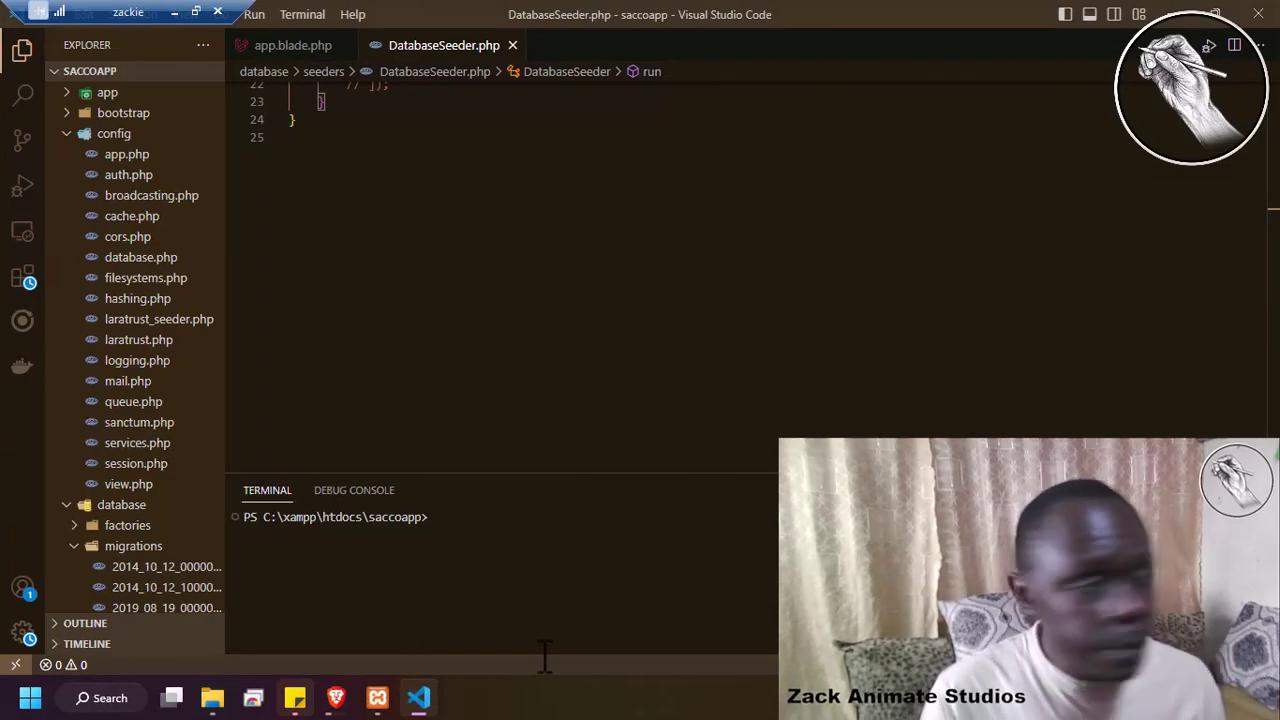
pyautogui.doubleClick(830, 22)
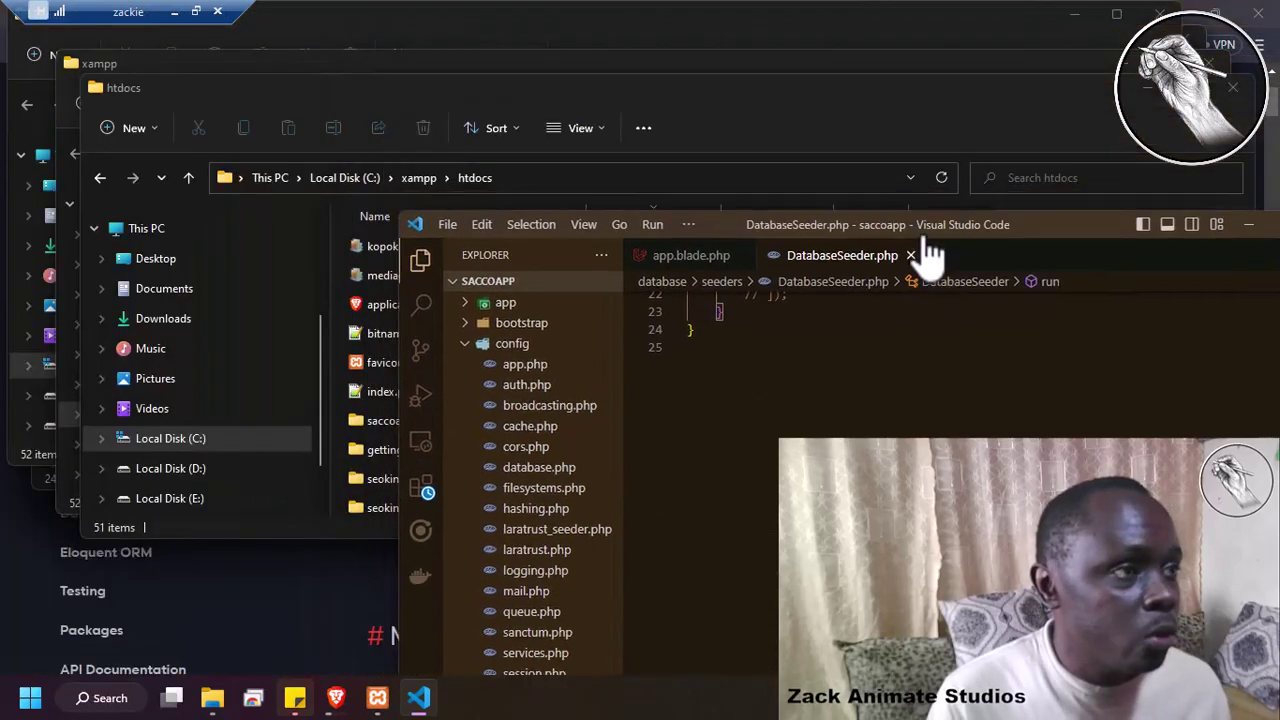
pyautogui.moveTo(929, 226); pyautogui.dragTo(851, 139)
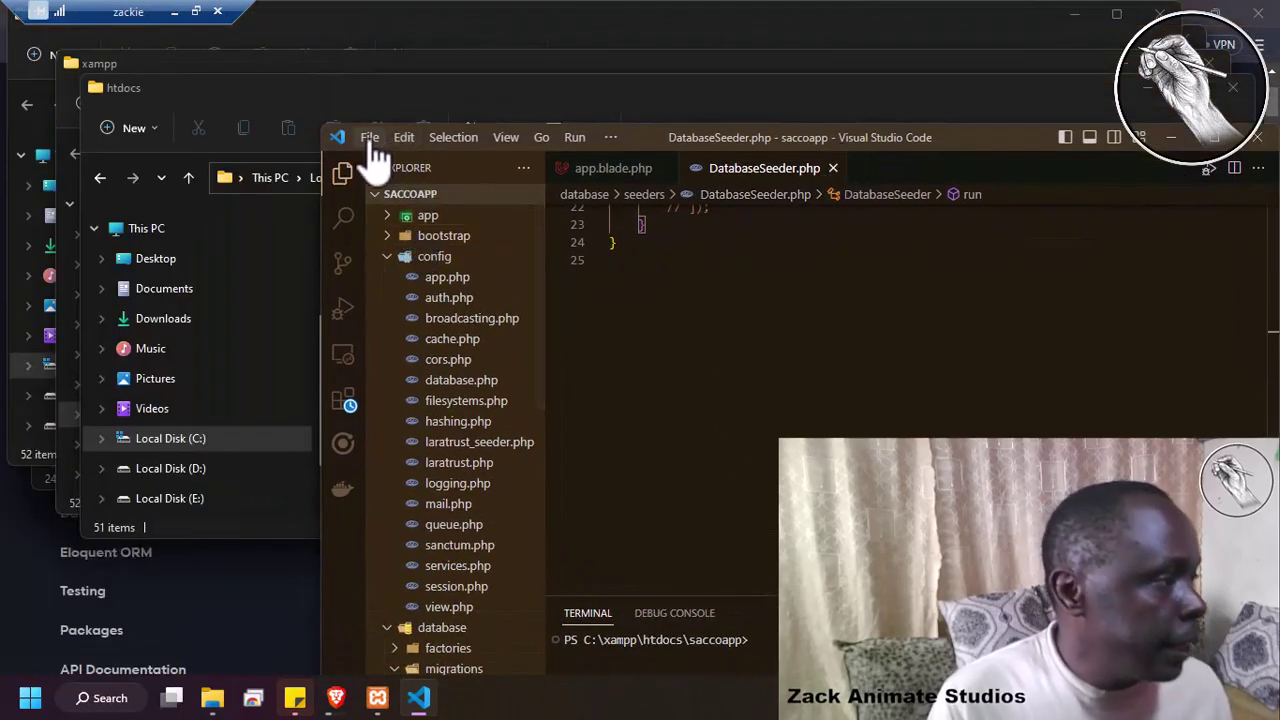
pyautogui.click(370, 140)
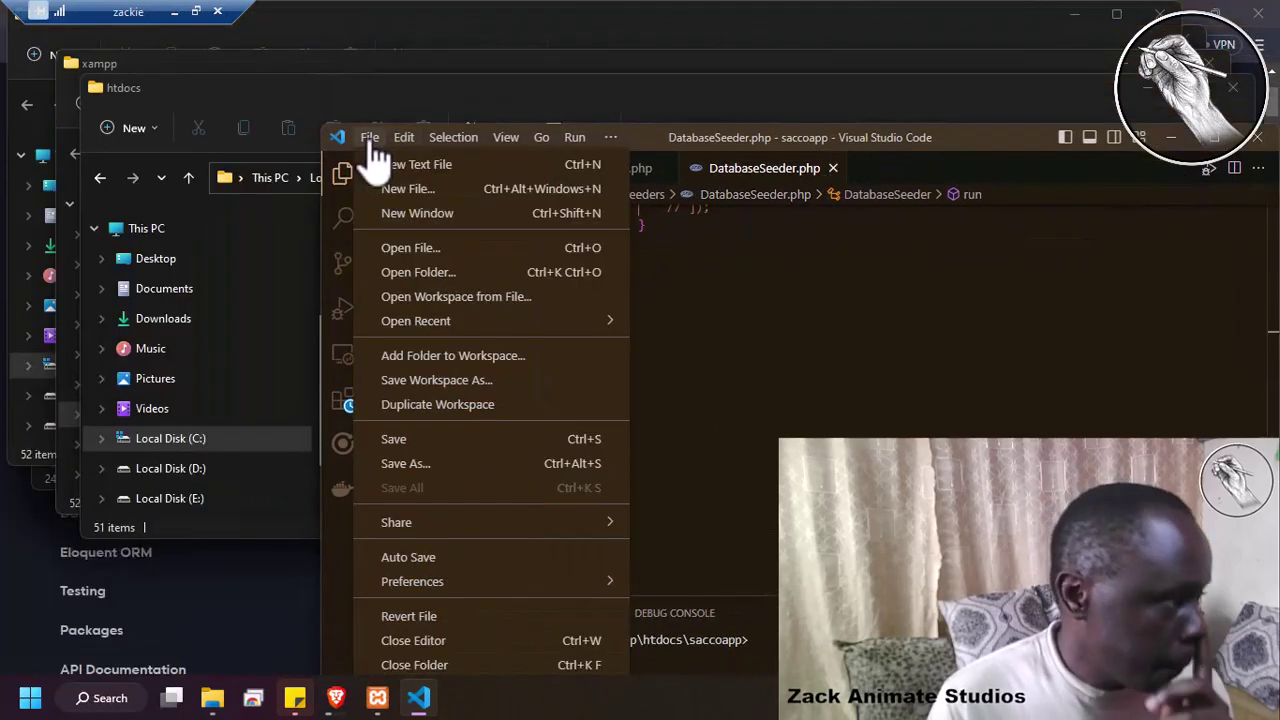
pyautogui.click(418, 272)
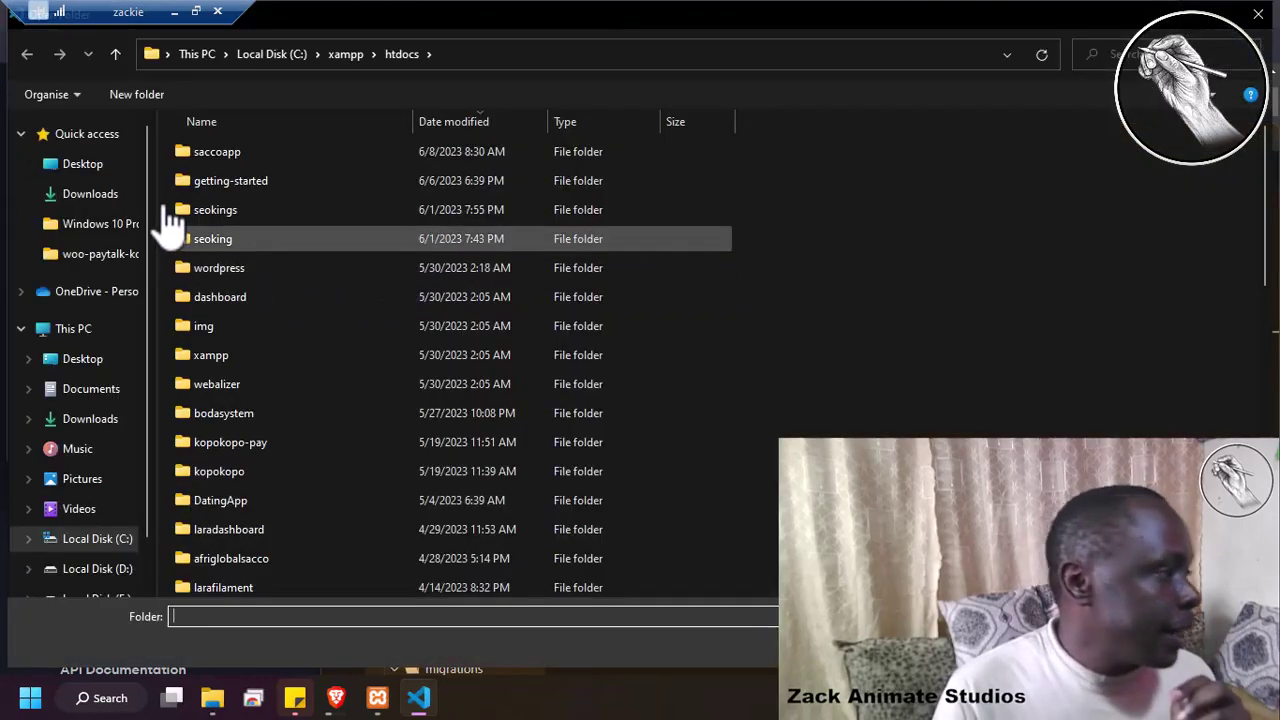
pyautogui.click(400, 54)
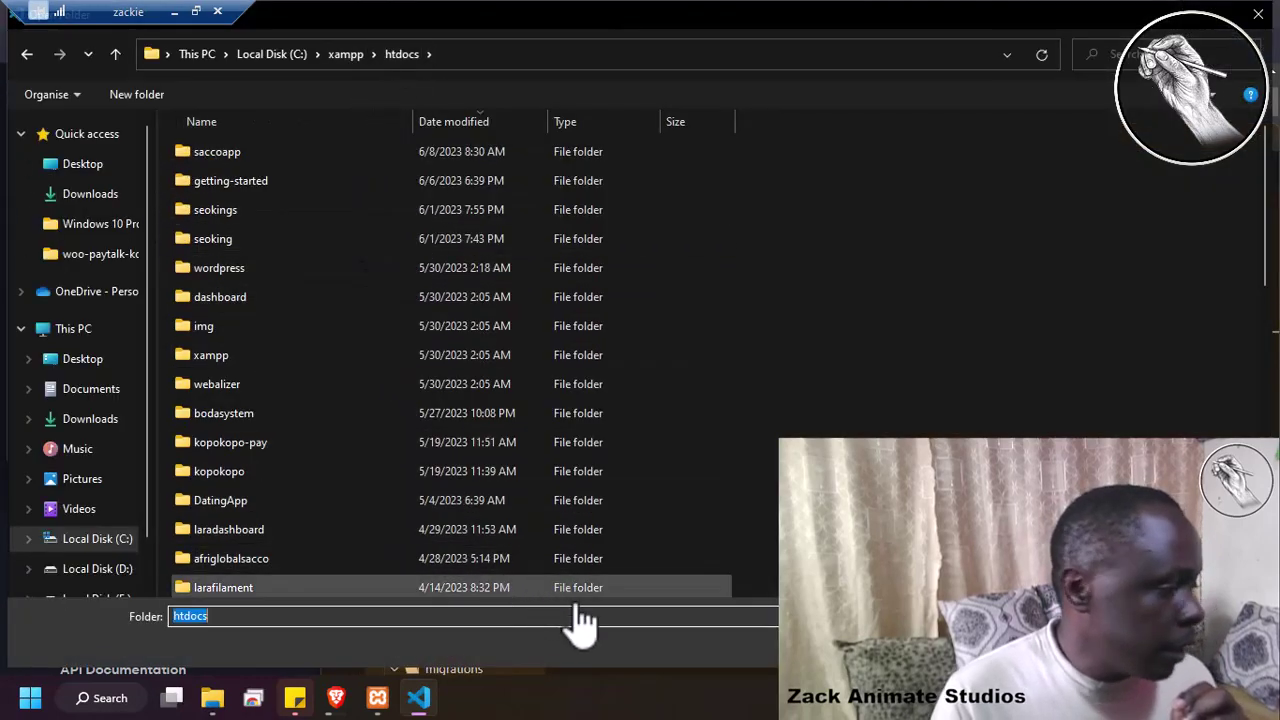
pyautogui.press('Escape')
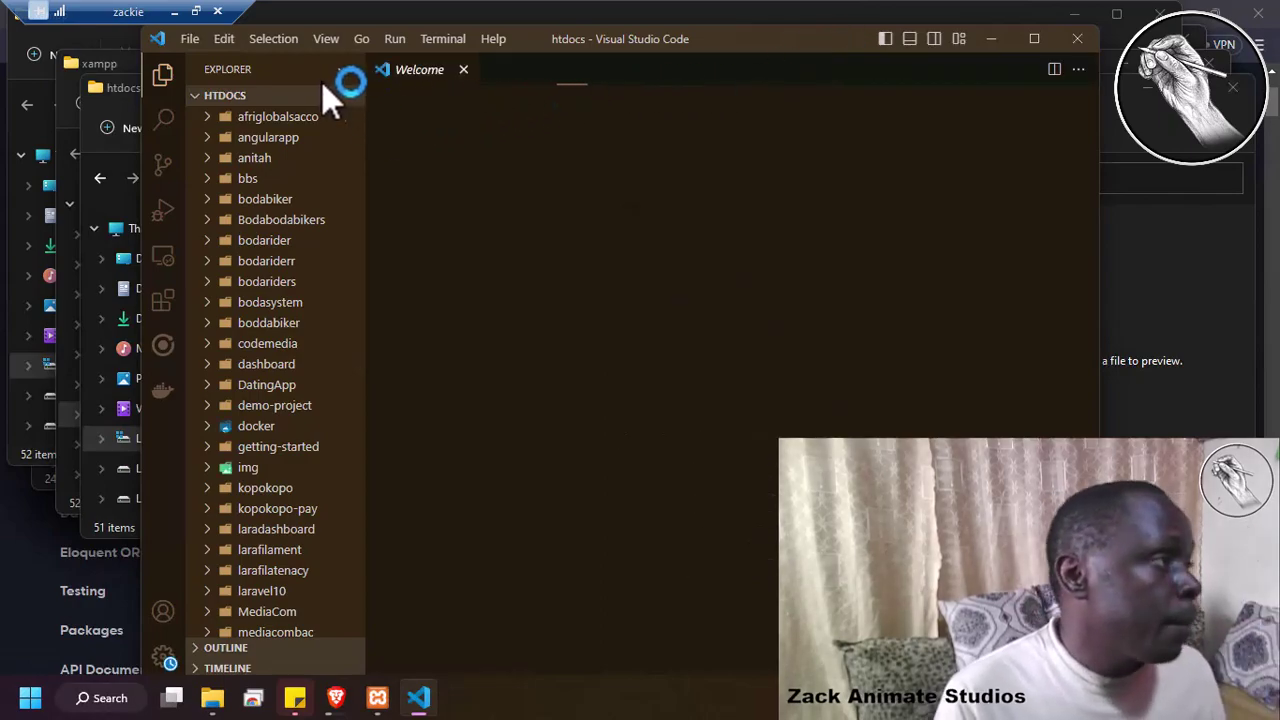
pyautogui.click(437, 41)
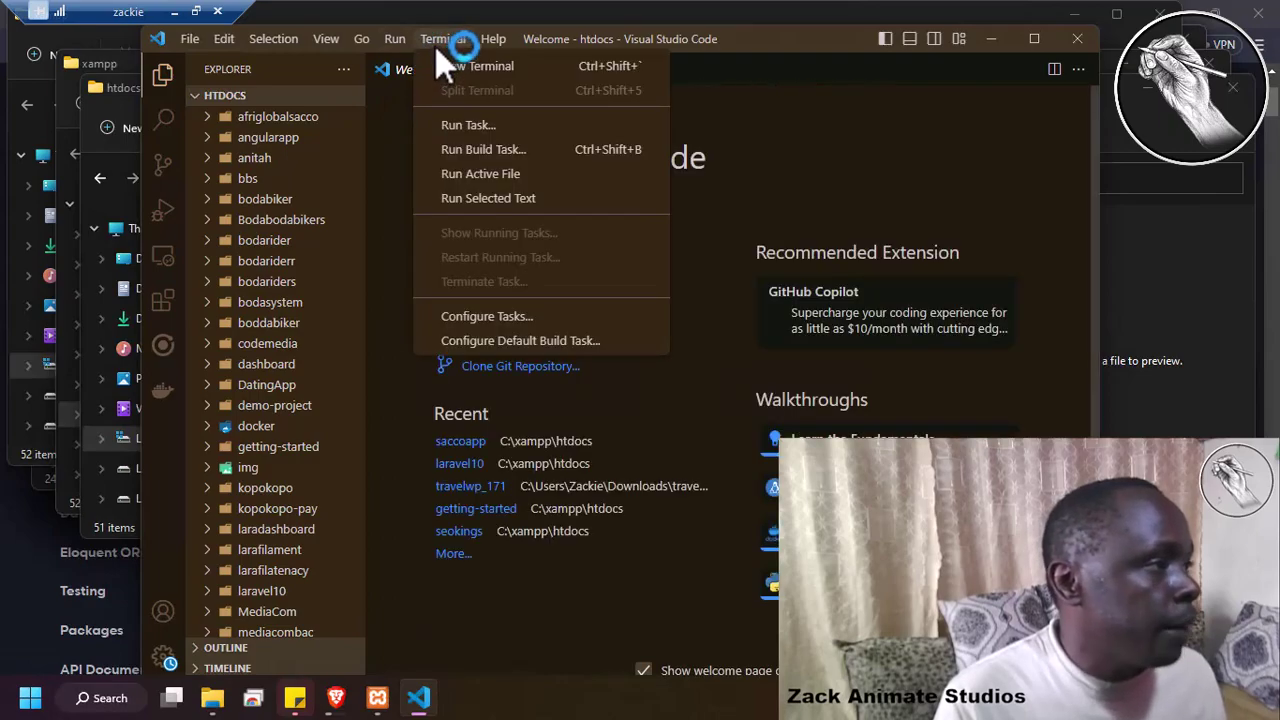
pyautogui.click(465, 68)
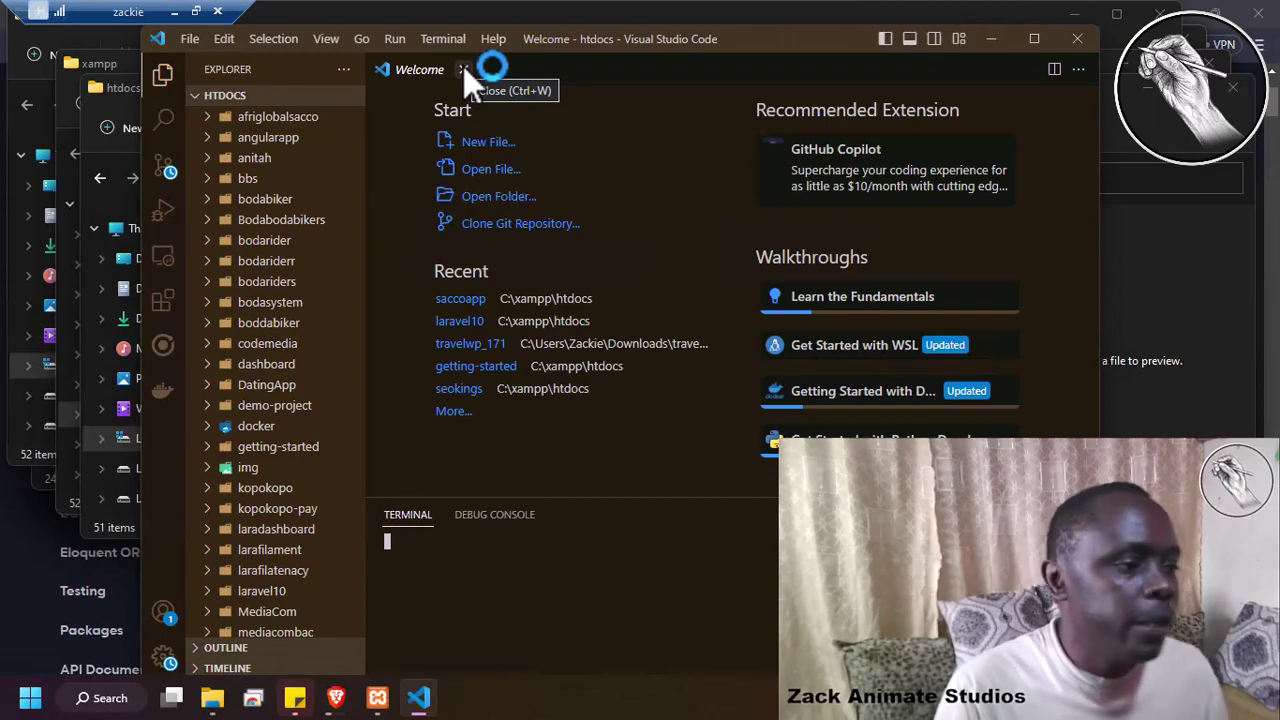
# Step: Maximize the Visual Studio Code window, then switch to Brave and open Getting Started On Windows in the Laravel 10.x installation docs
pyautogui.doubleClick(1015, 42)
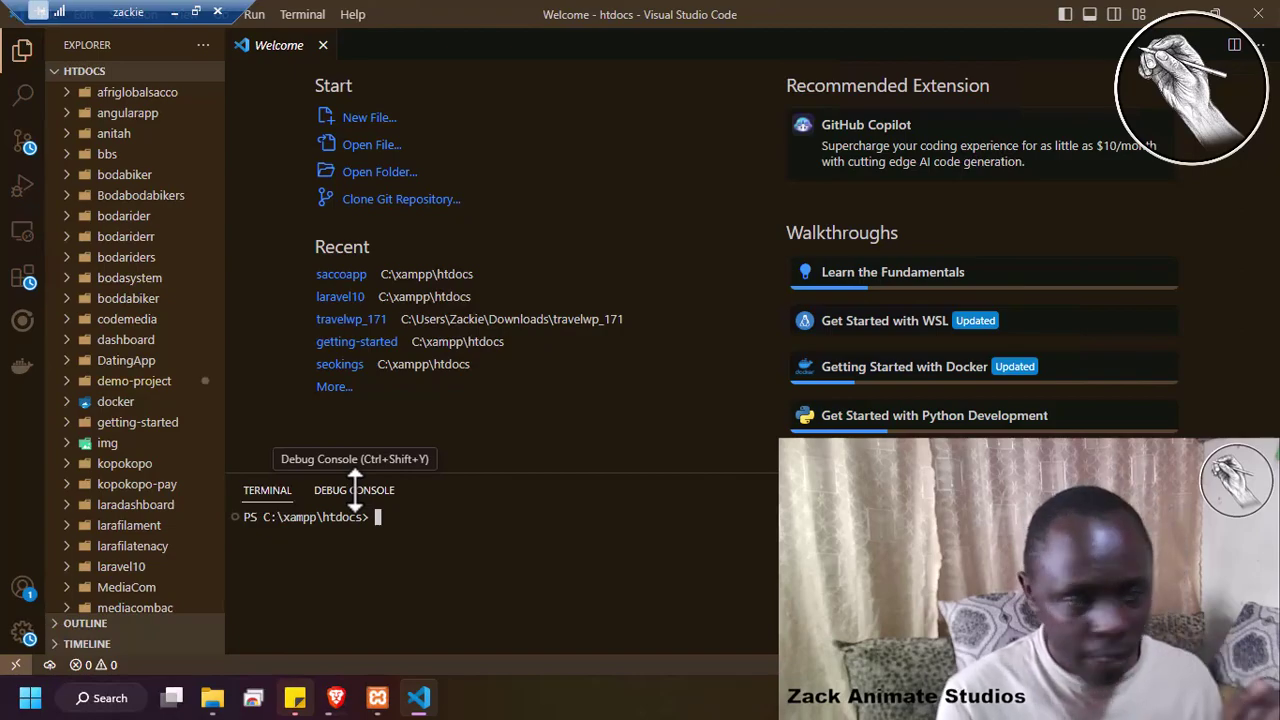
pyautogui.click(336, 697)
pyautogui.scroll(1, 545, 413)
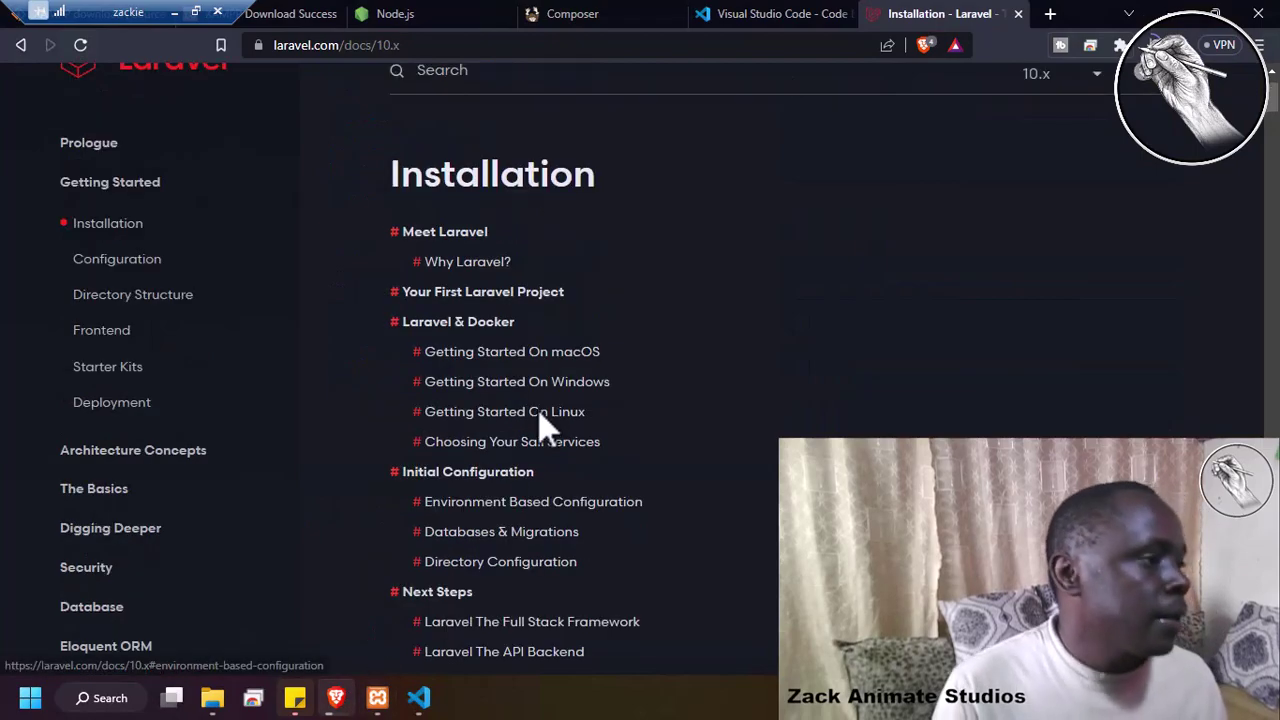
pyautogui.scroll(-1, 435, 345)
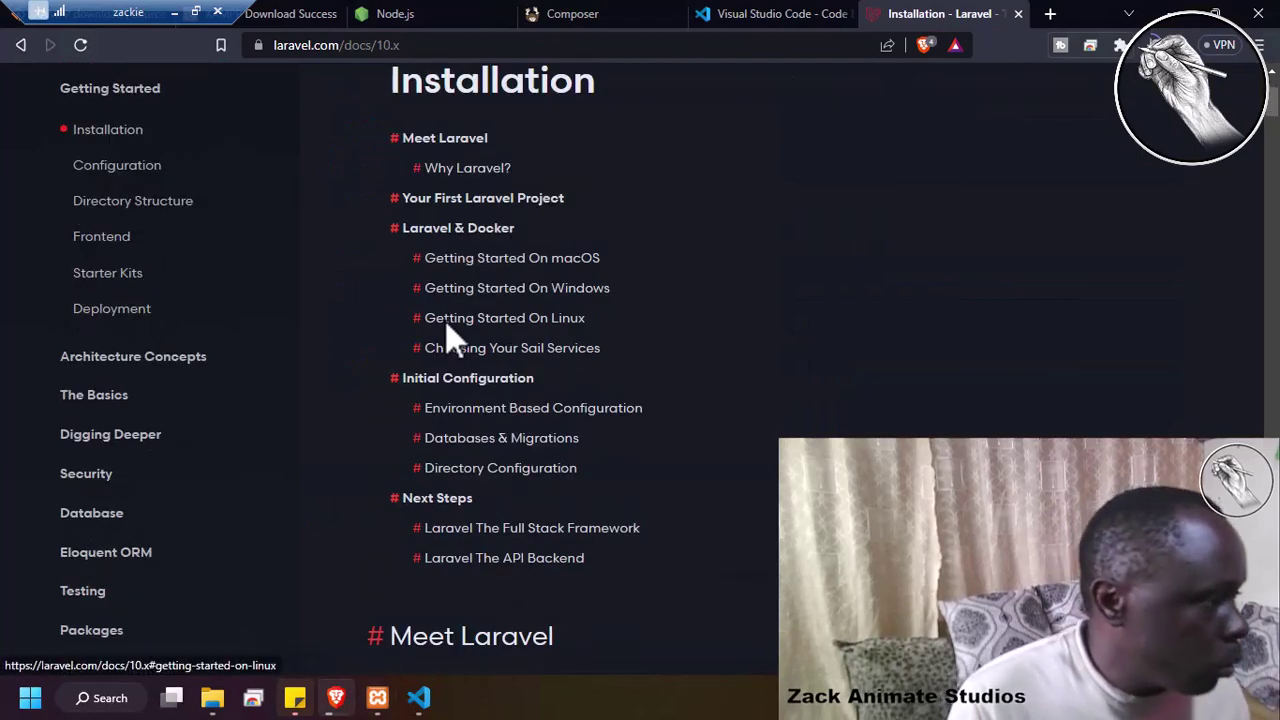
pyautogui.click(494, 290)
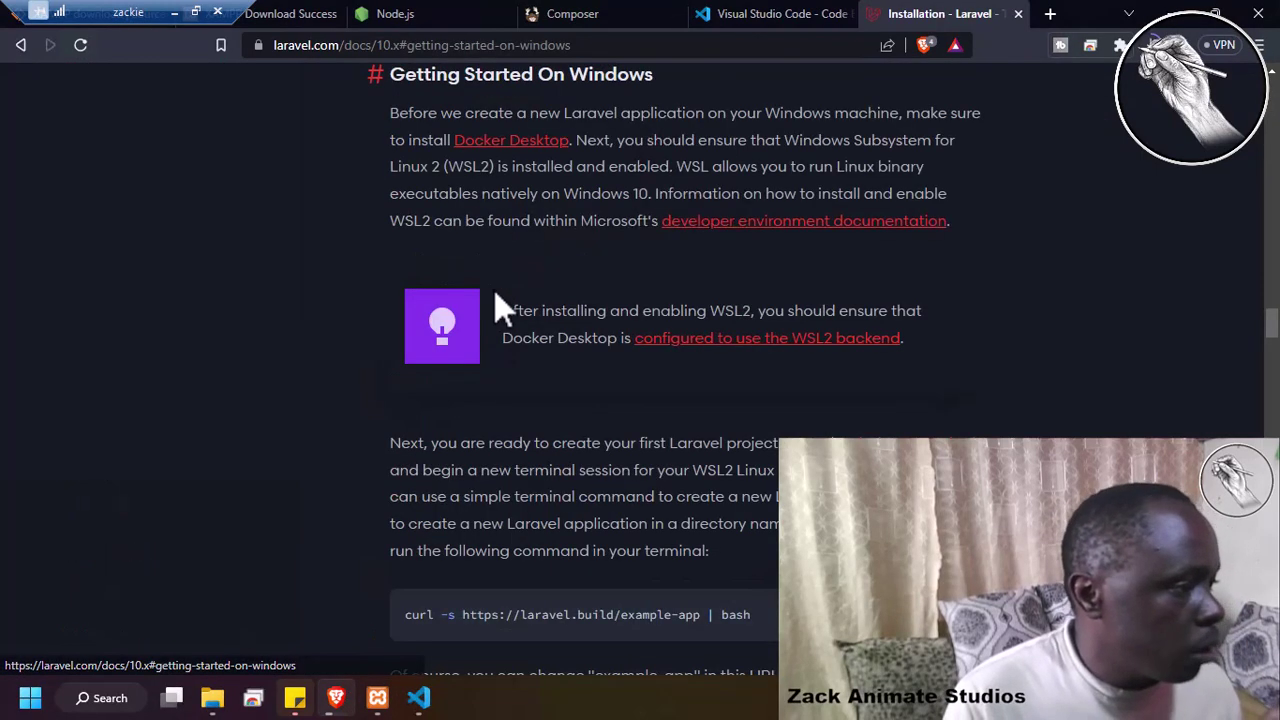
# Step: Find the Composer-based Laravel installer instructions on the installation page and copy the command "composer global require laravel/installer"
pyautogui.scroll(-4, 695, 375)
pyautogui.scroll(-10, 700, 380)
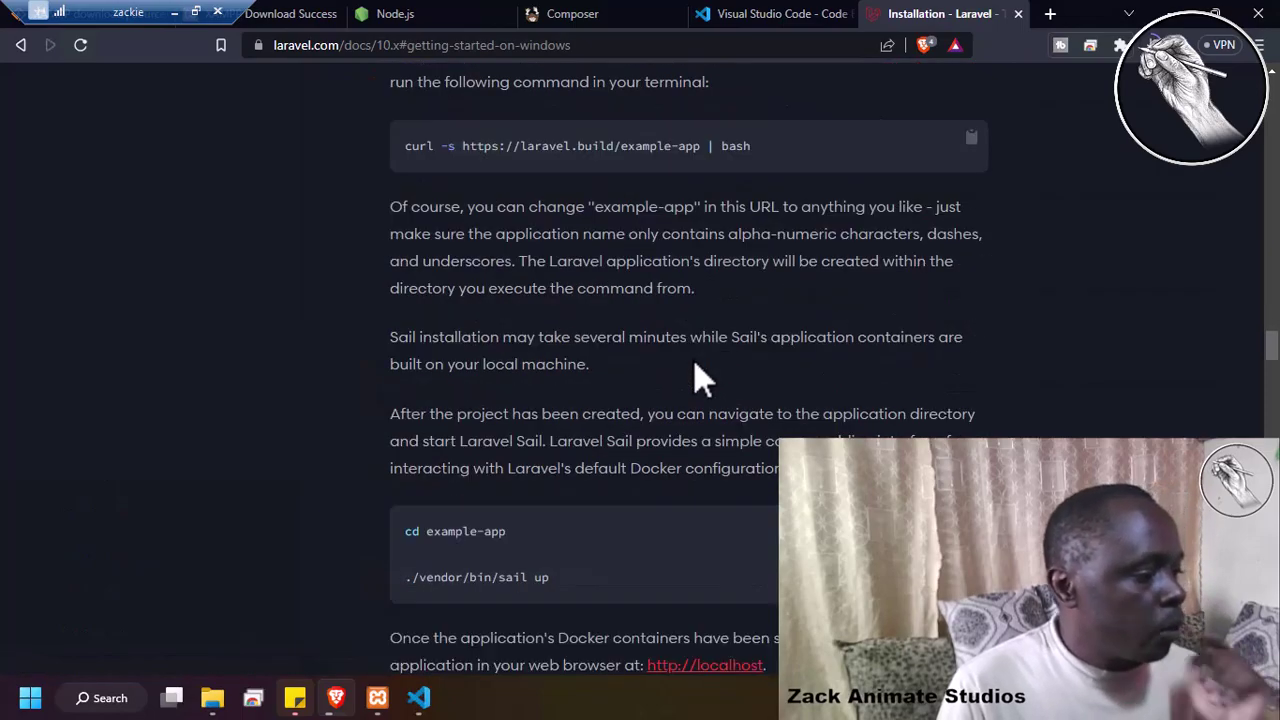
pyautogui.scroll(-10, 700, 380)
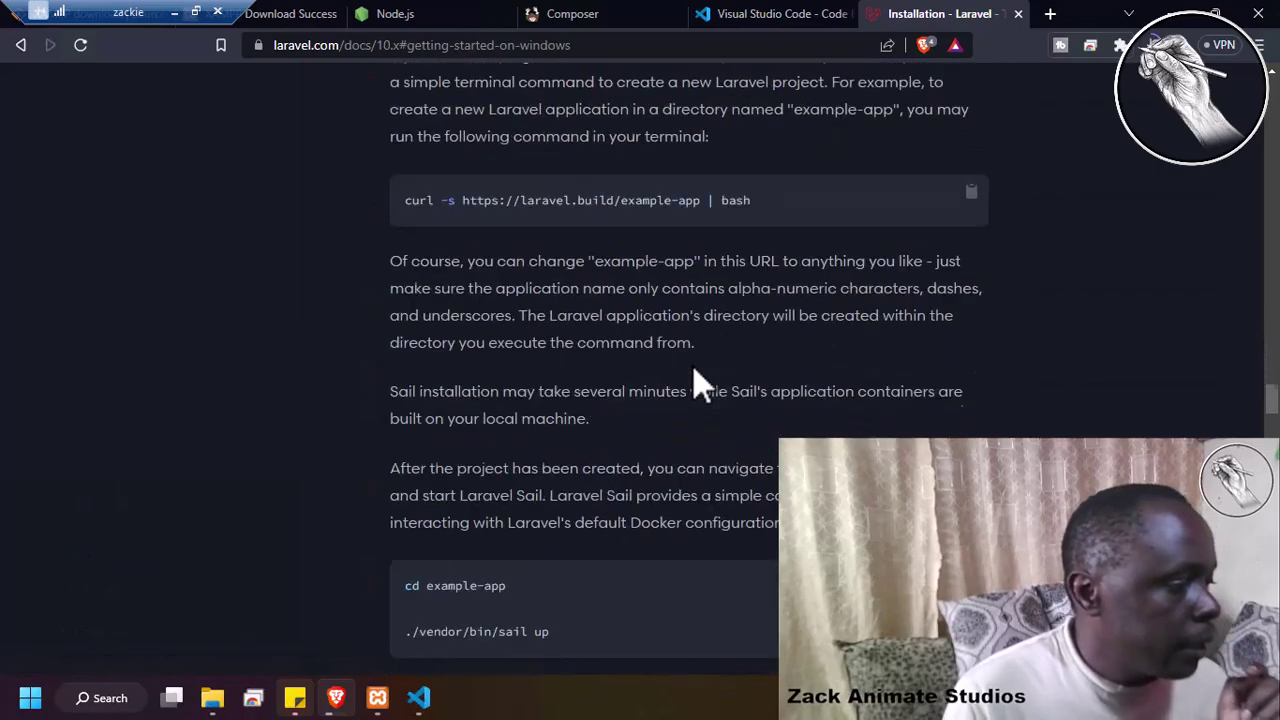
pyautogui.scroll(-7, 641, 428)
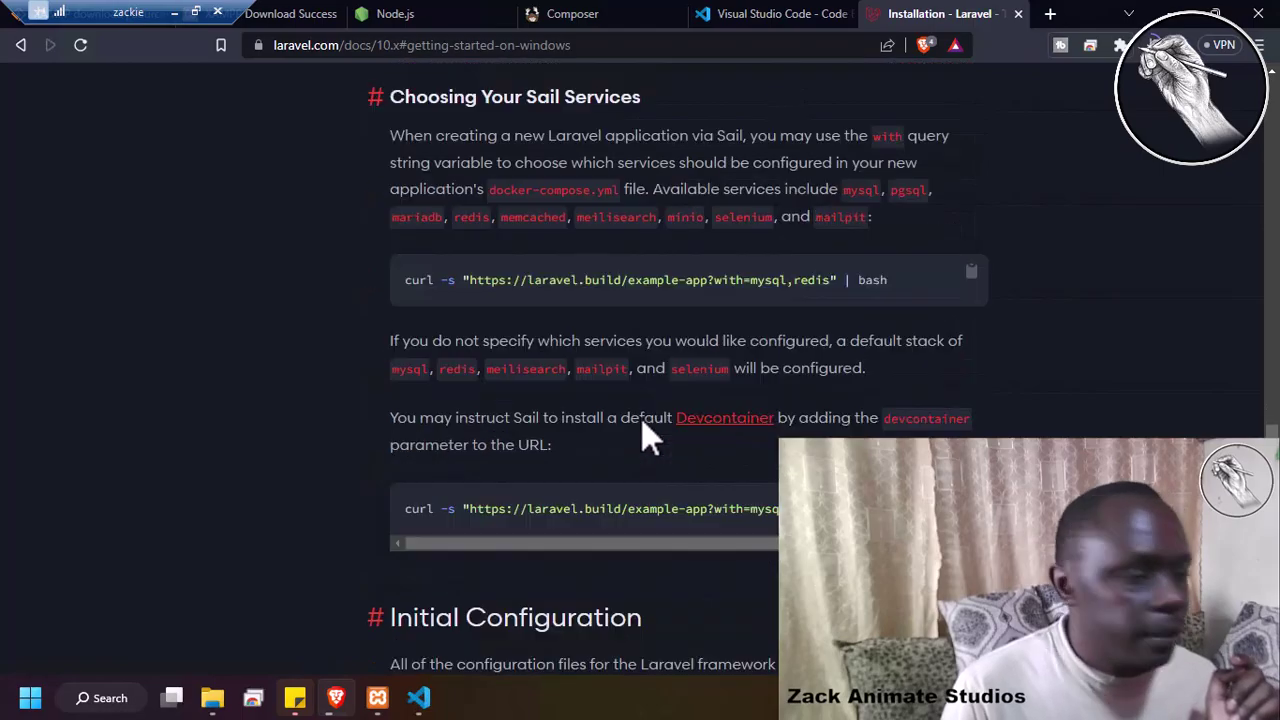
pyautogui.scroll(-8, 643, 422)
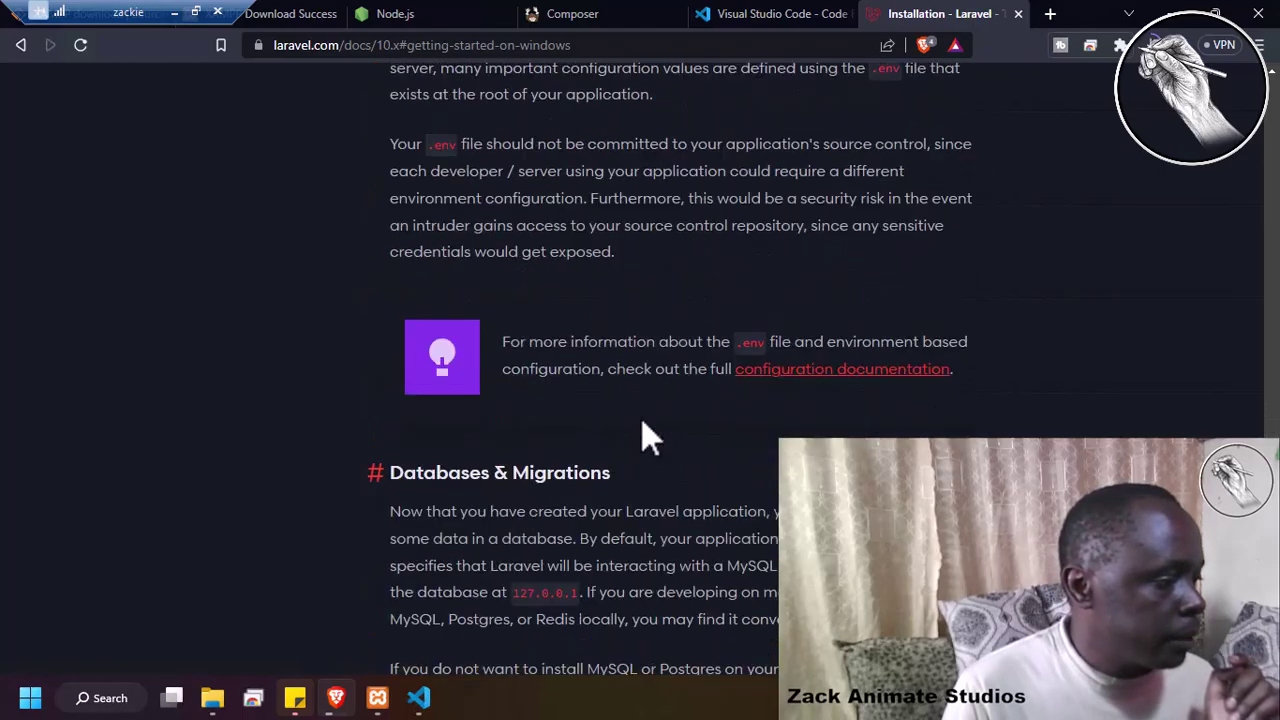
pyautogui.scroll(2, 643, 421)
pyautogui.scroll(20, 645, 430)
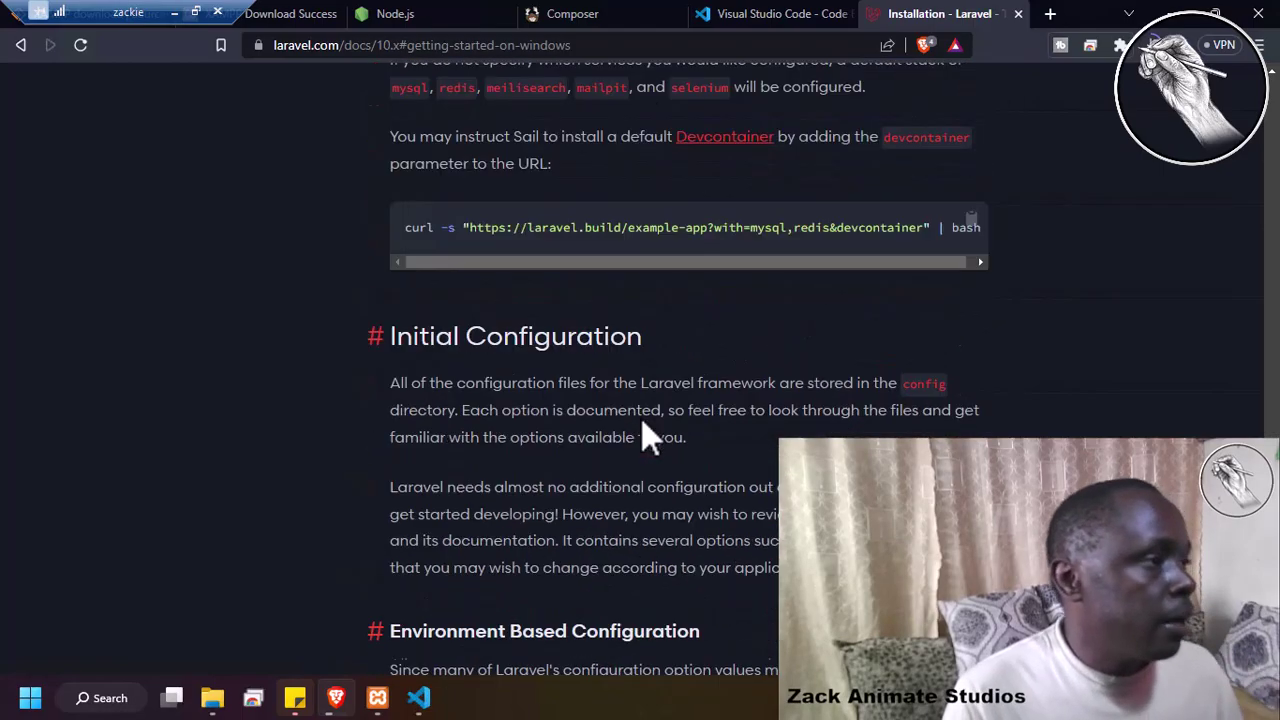
pyautogui.scroll(15, 643, 418)
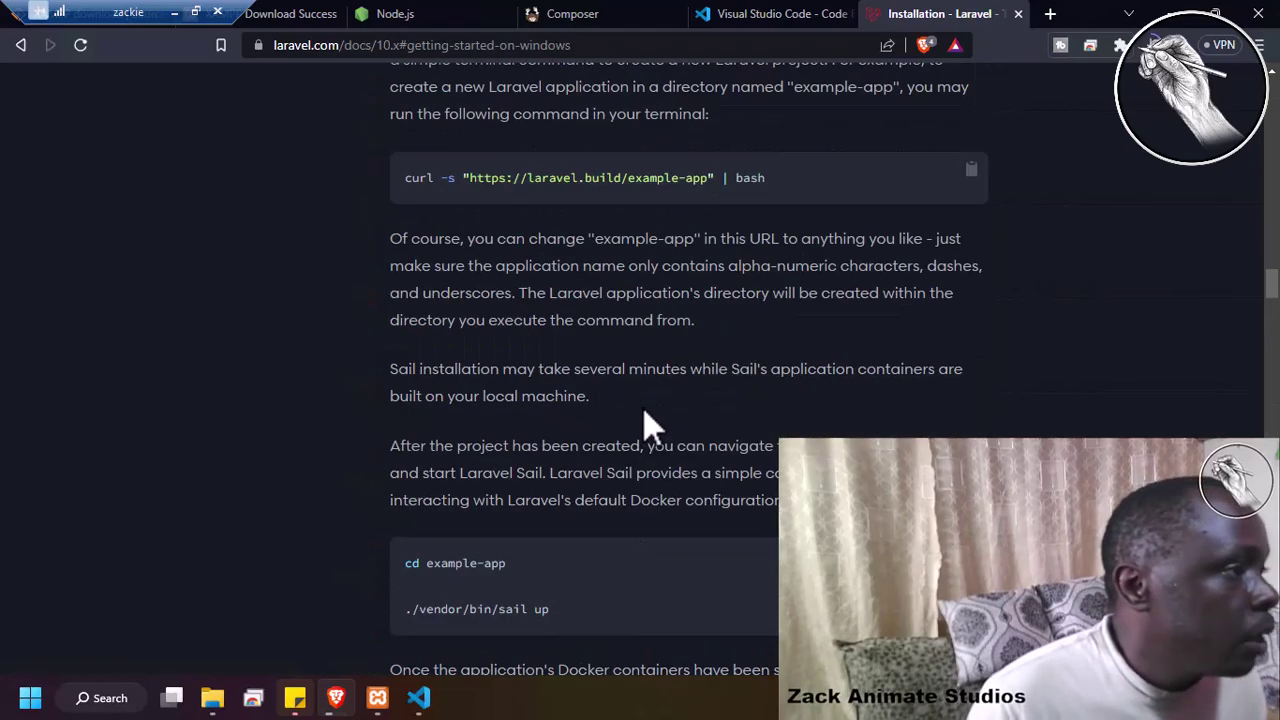
pyautogui.scroll(1, 643, 422)
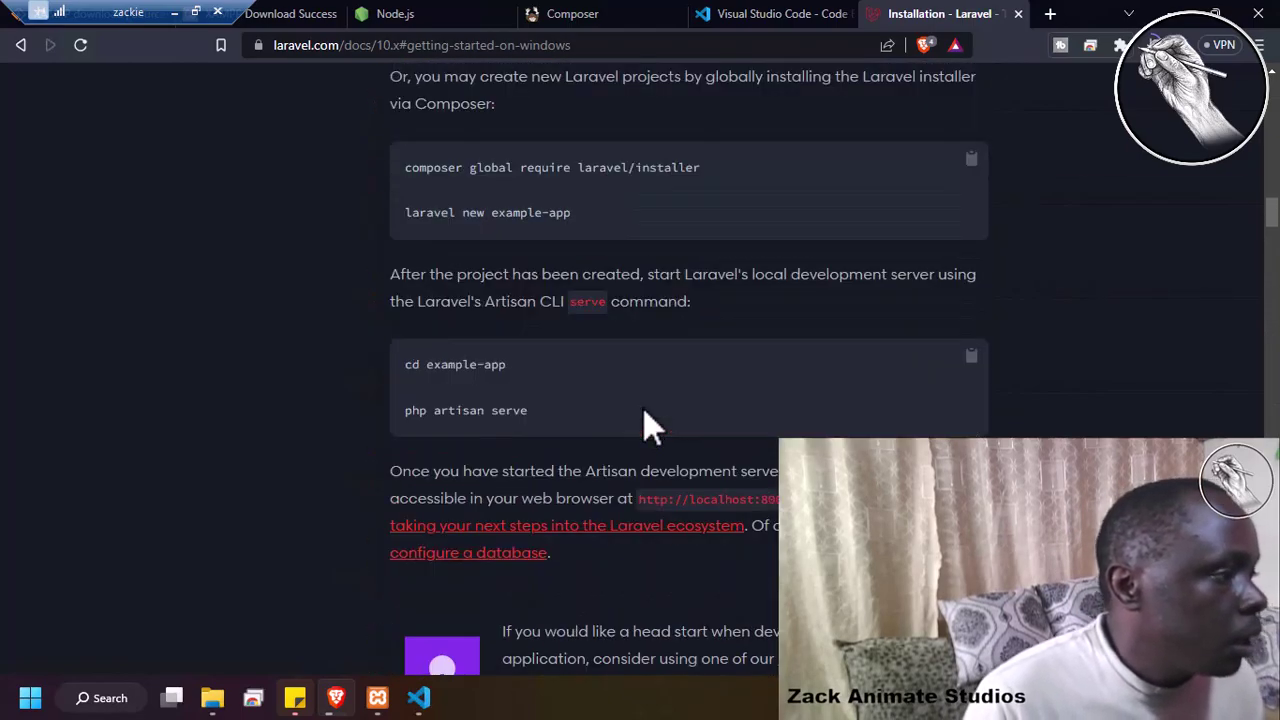
pyautogui.moveTo(404, 167); pyautogui.dragTo(675, 175)
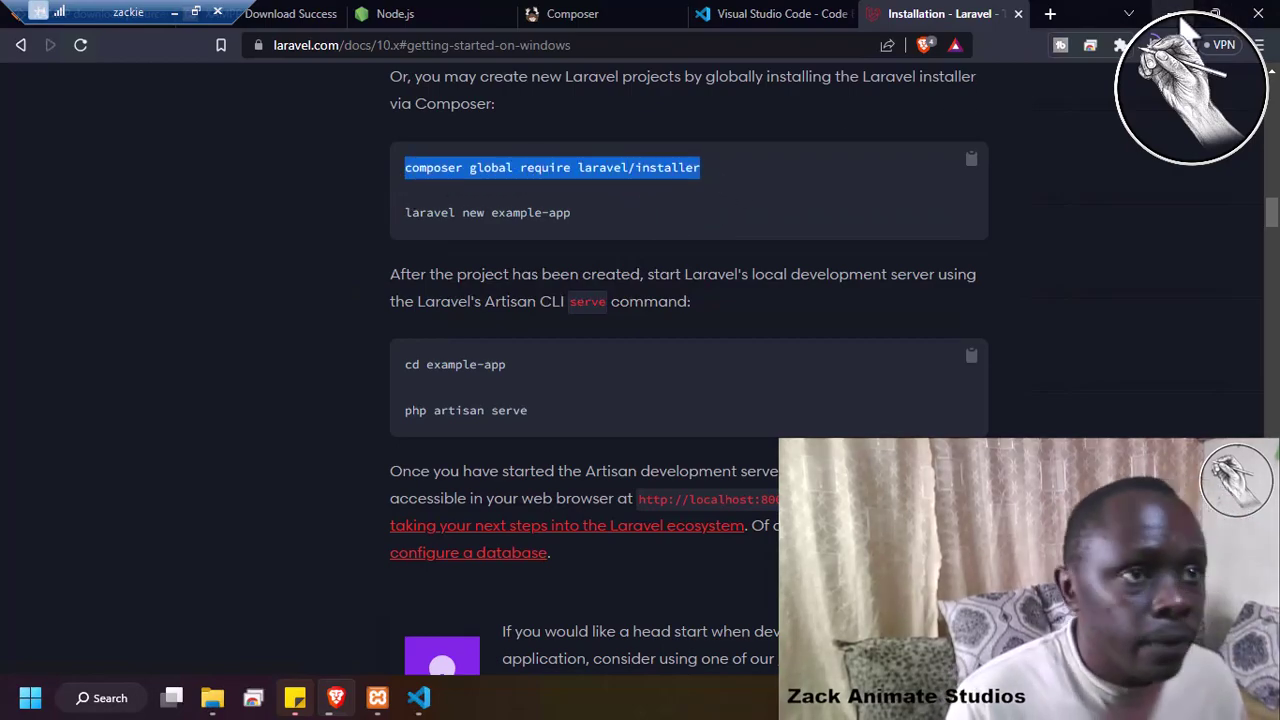
# Step: Switch to Visual Studio Code and run "composer global require laravel/installer" in the htdocs terminal
pyautogui.hotkey('alt', 'Tab')
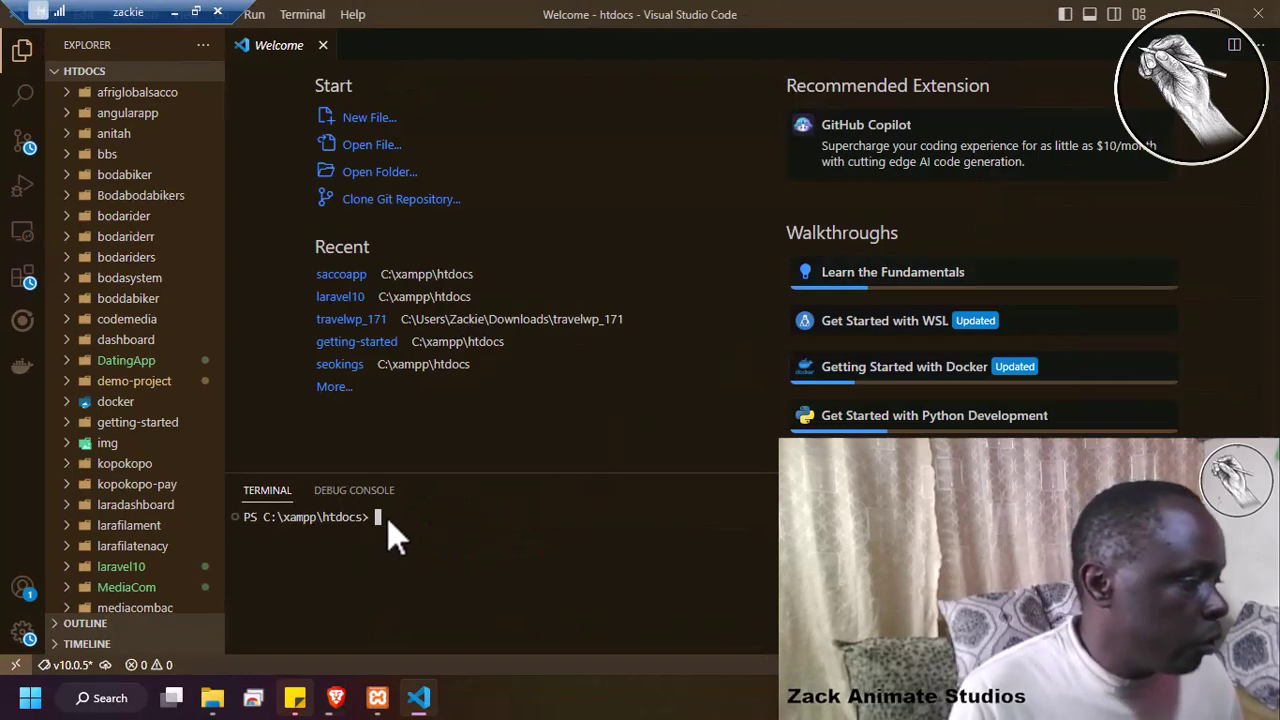
pyautogui.write('composer global require laravel/installer')
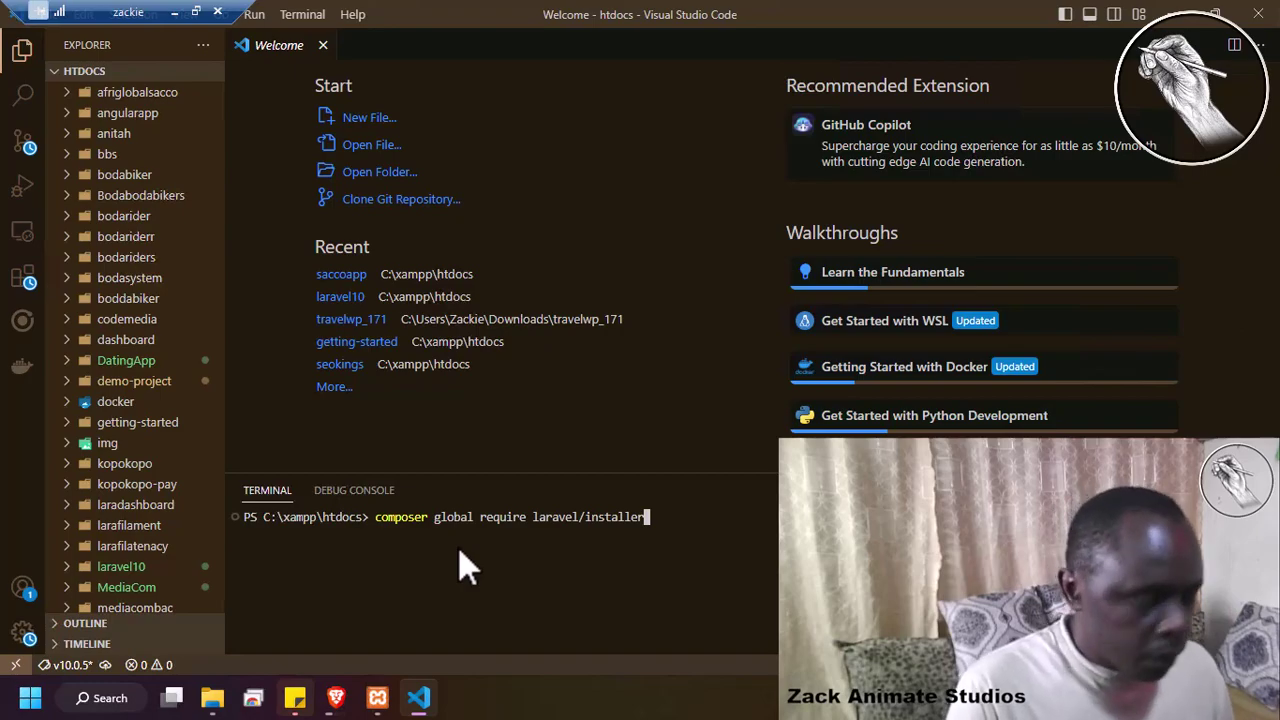
pyautogui.press('Return')
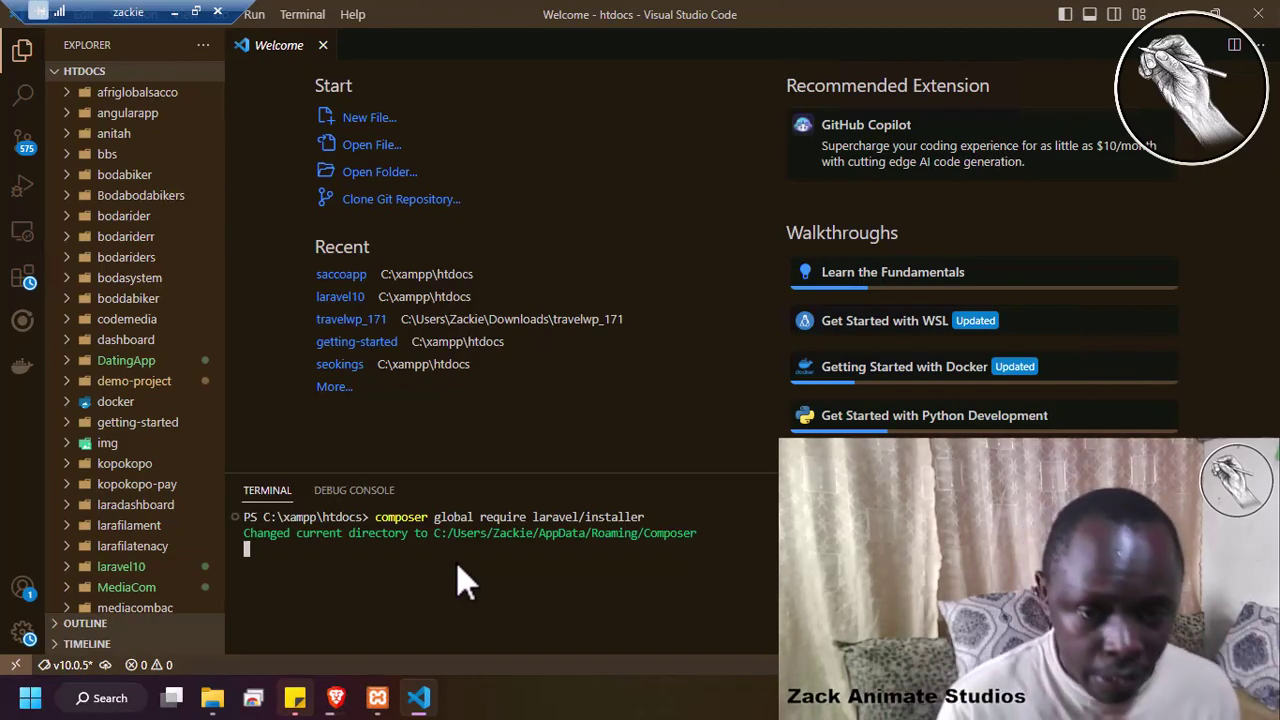
# Step: Switch to the XAMPP Control Panel and open the admin page of the MySQL module
pyautogui.click(377, 697)
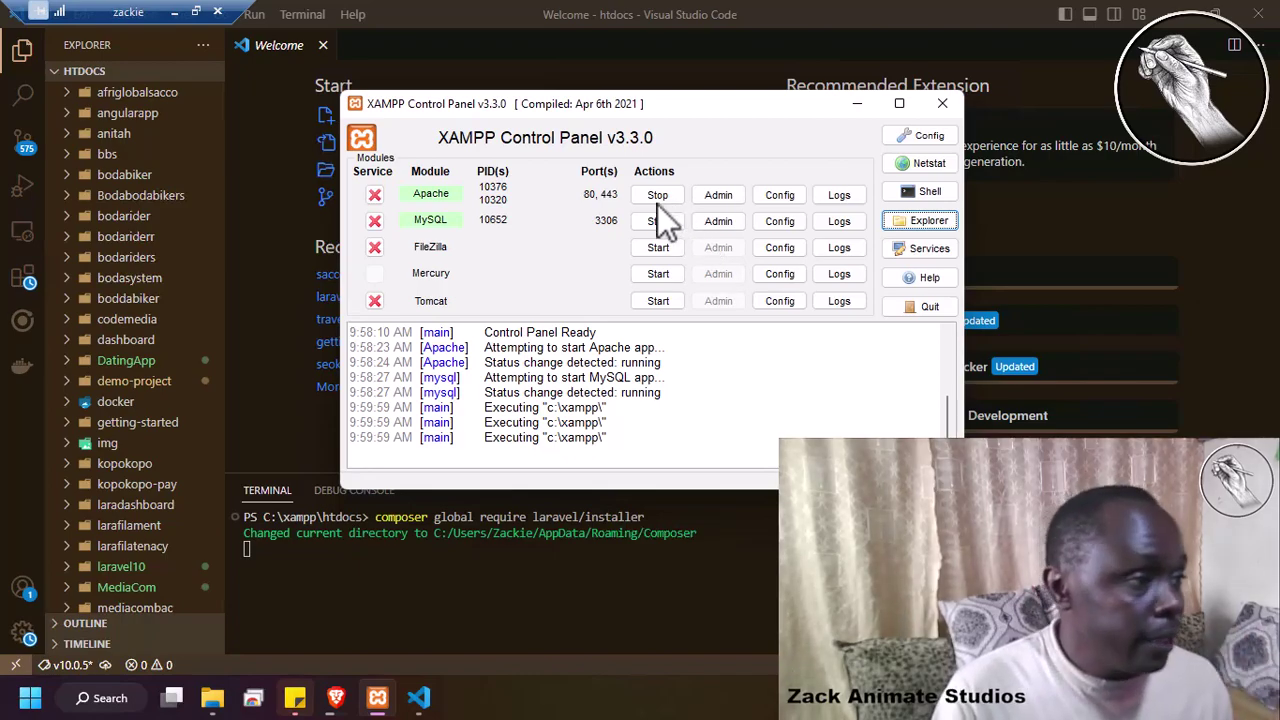
pyautogui.click(720, 226)
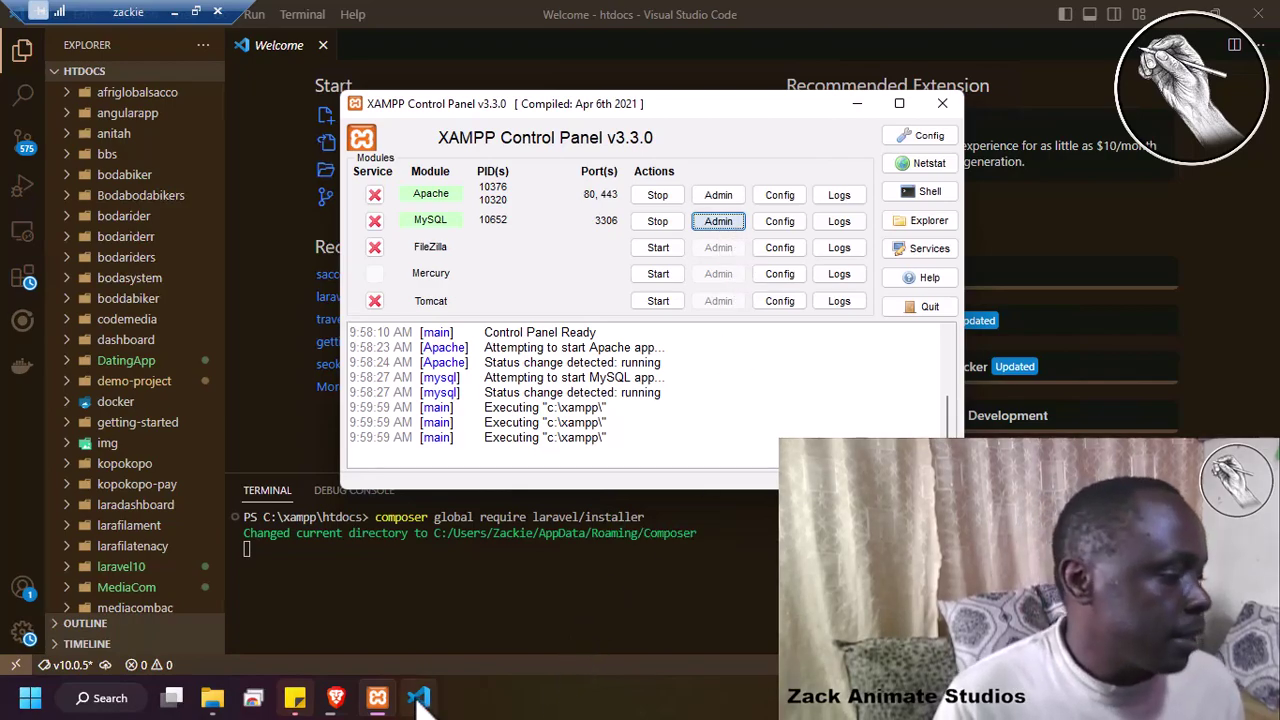
# Step: Switch to Brave and open localhost in a new tab
pyautogui.moveTo(338, 699)
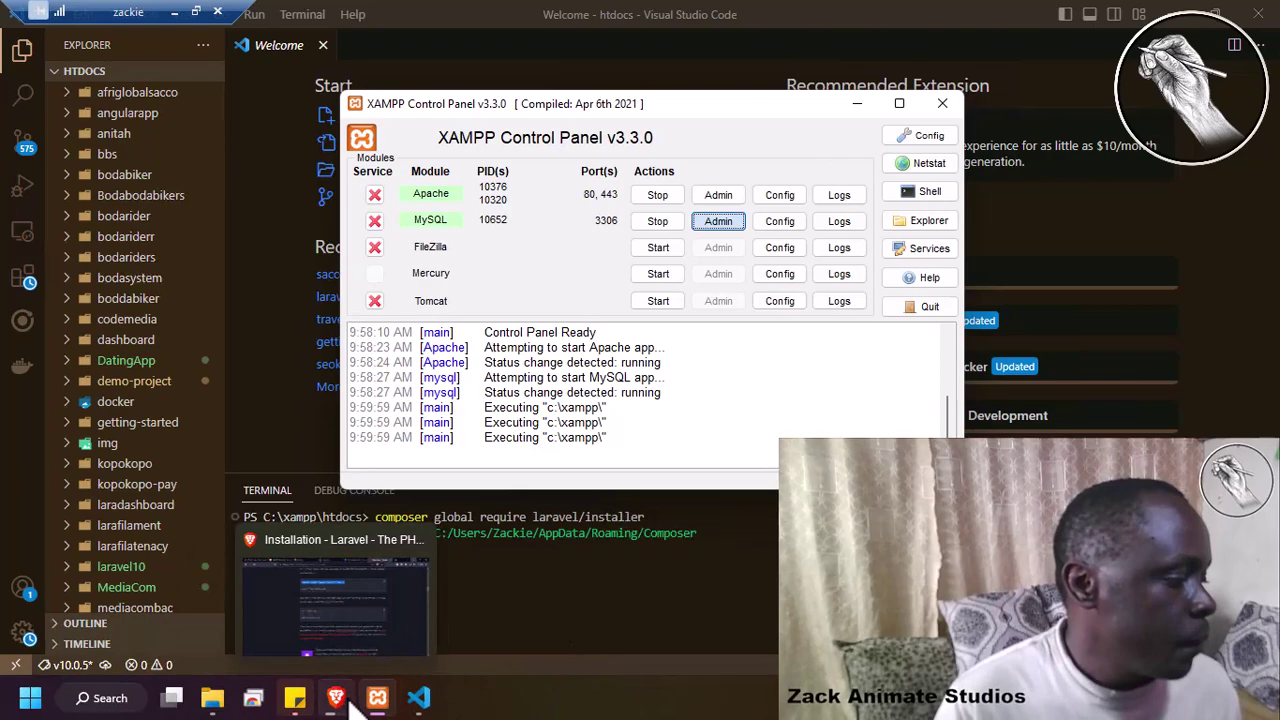
pyautogui.click(370, 626)
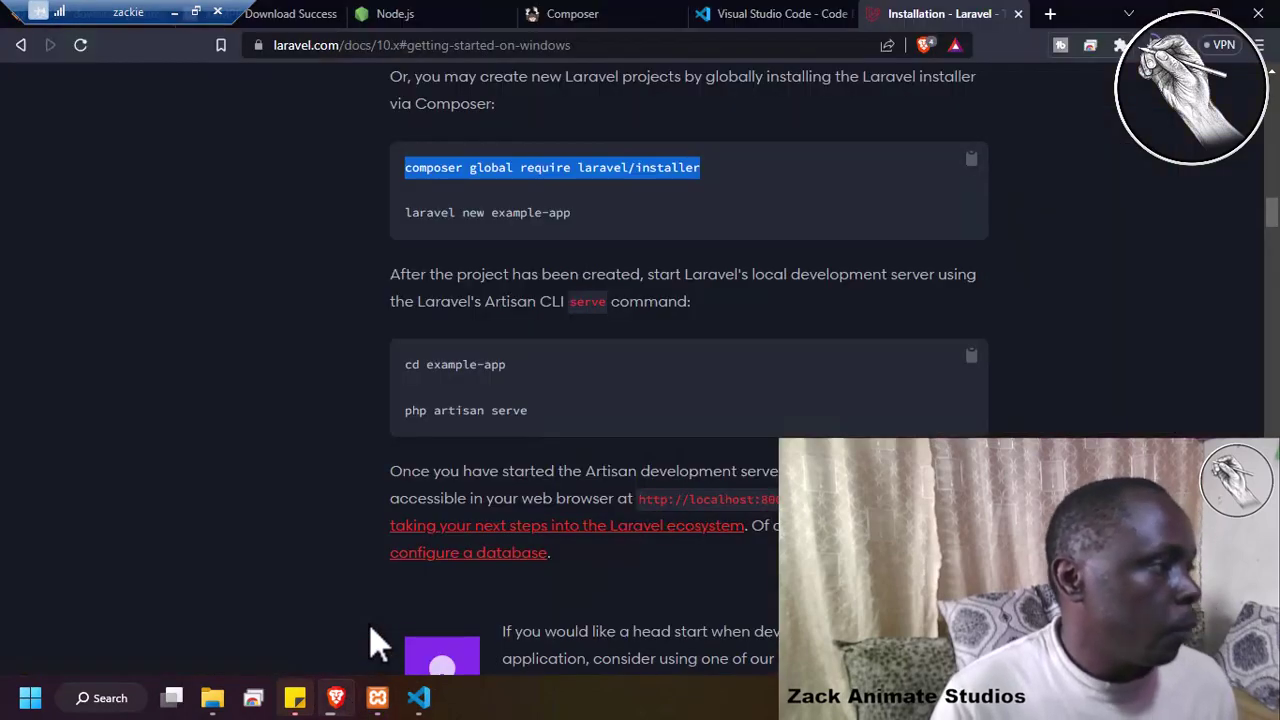
pyautogui.click(1047, 12)
pyautogui.write('lo')
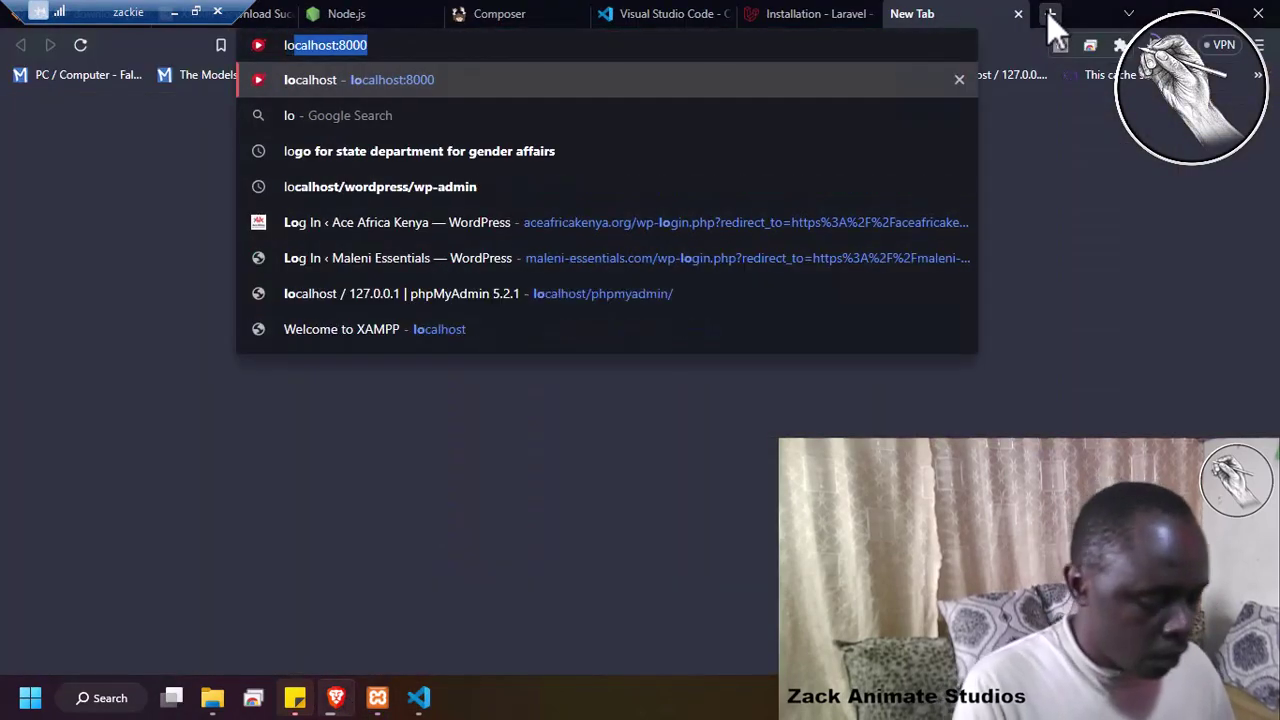
pyautogui.write('calhost')
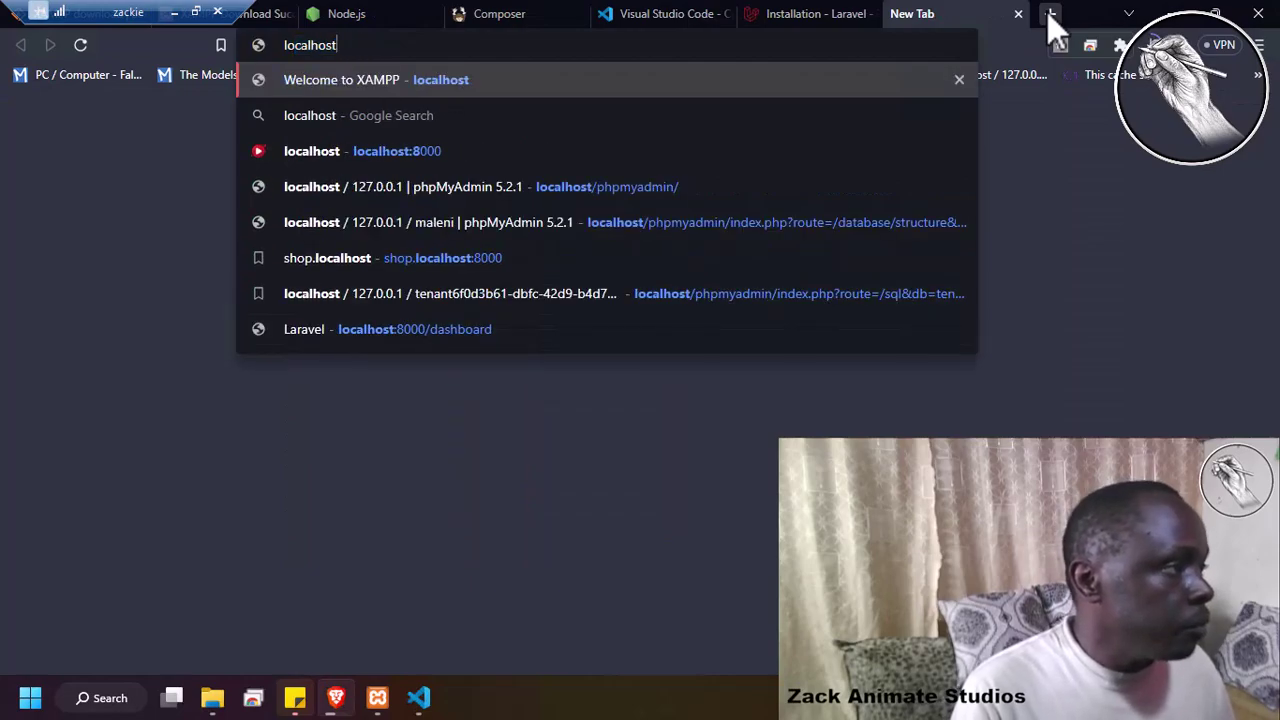
pyautogui.press('Return')
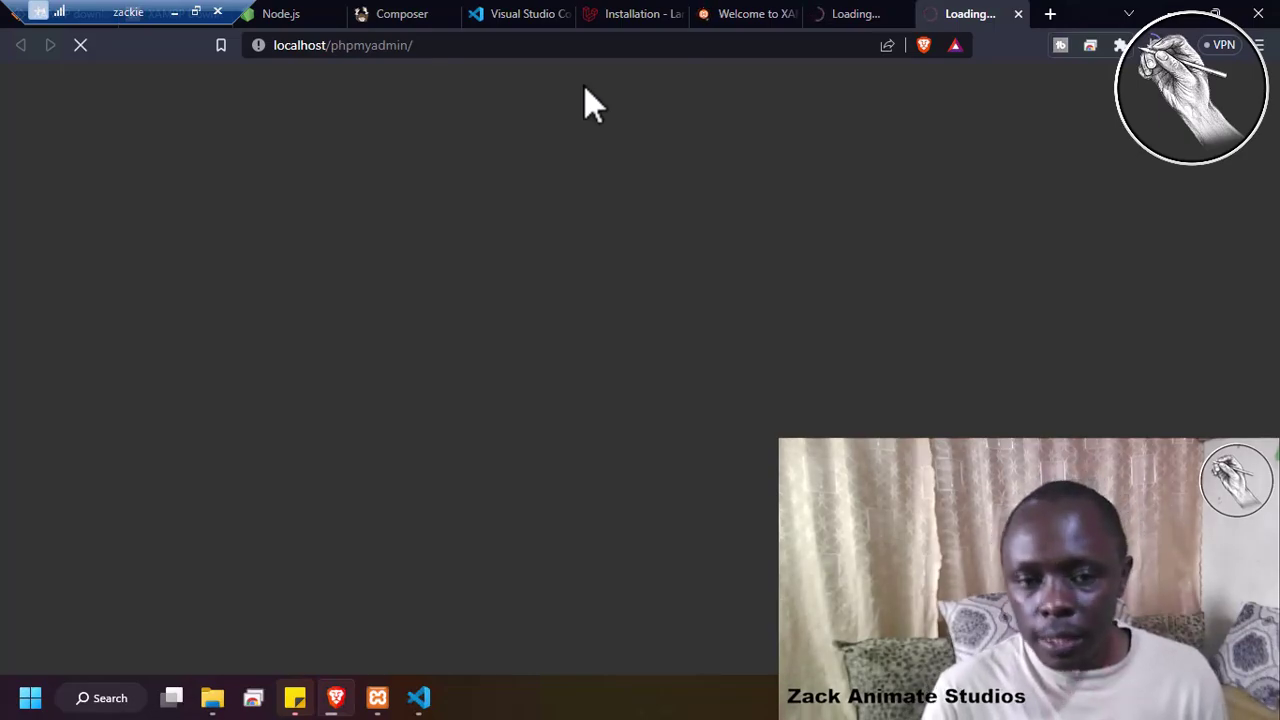
# Step: Check the XAMPP welcome and phpMyAdmin tabs, then switch to Visual Studio Code and review the Composer installation output
pyautogui.click(716, 16)
pyautogui.click(893, 14)
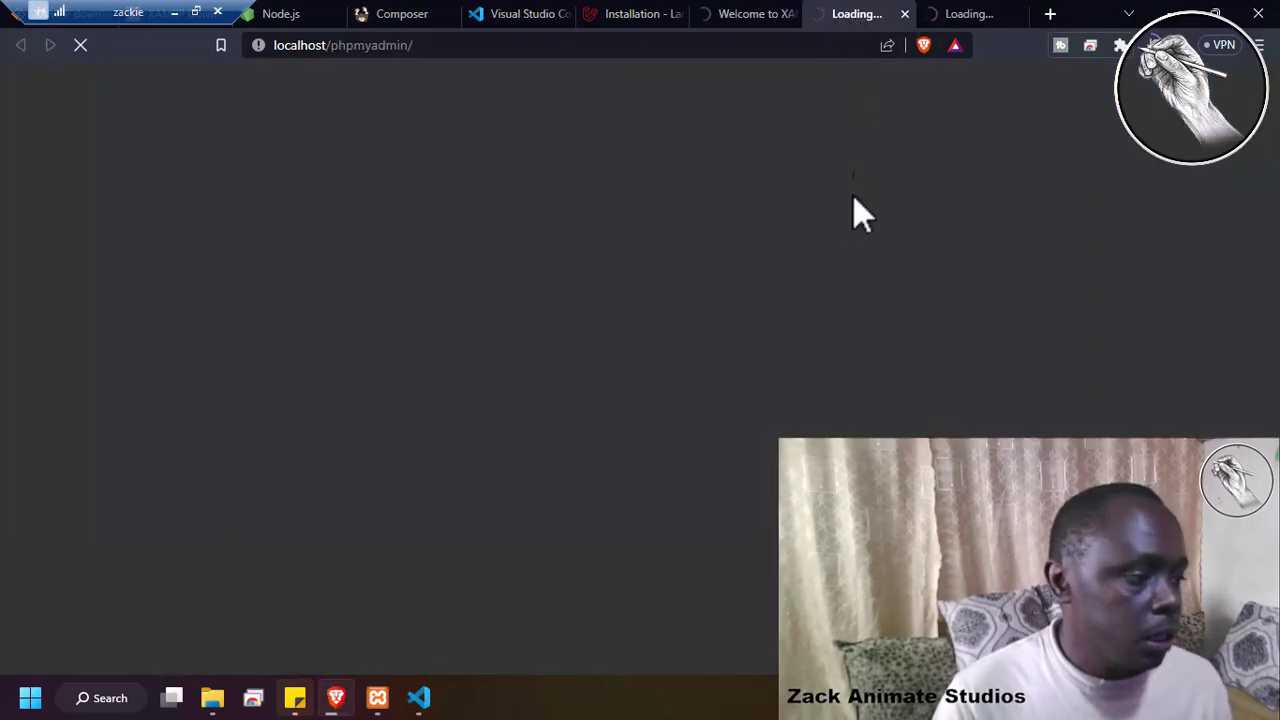
pyautogui.click(428, 697)
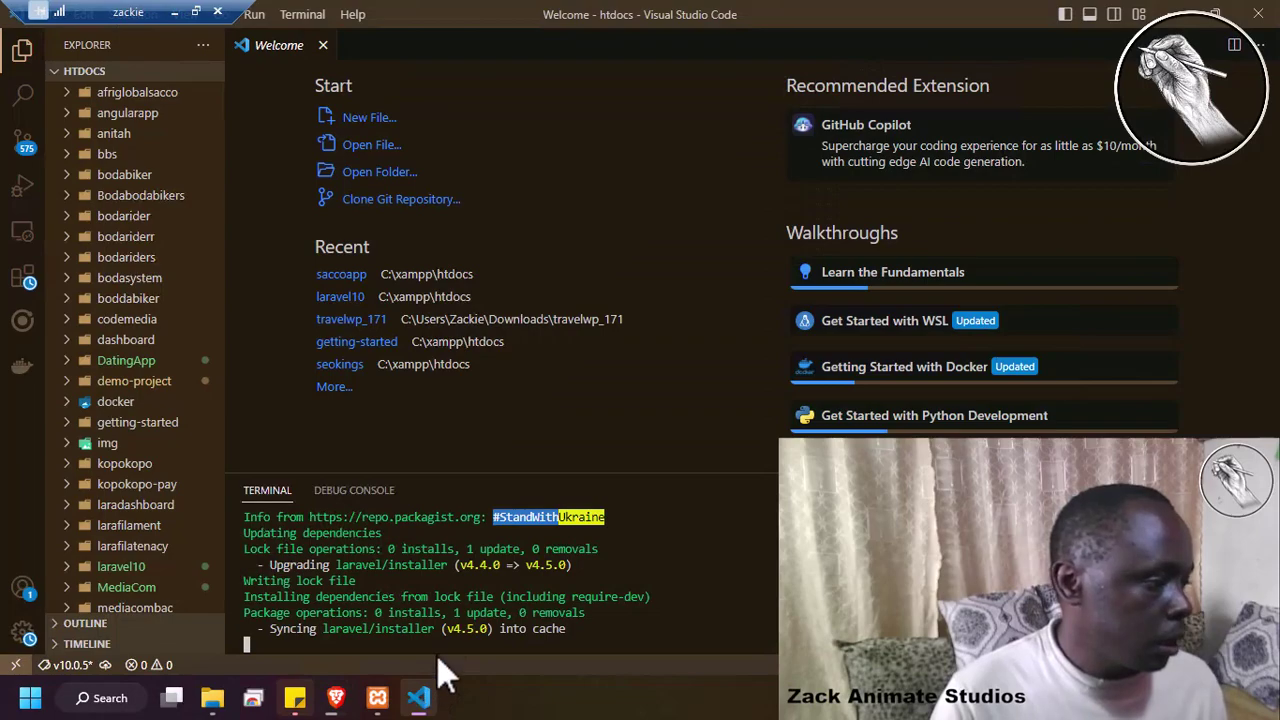
pyautogui.scroll(2, 451, 603)
pyautogui.scroll(-2, 451, 603)
pyautogui.scroll(2, 455, 592)
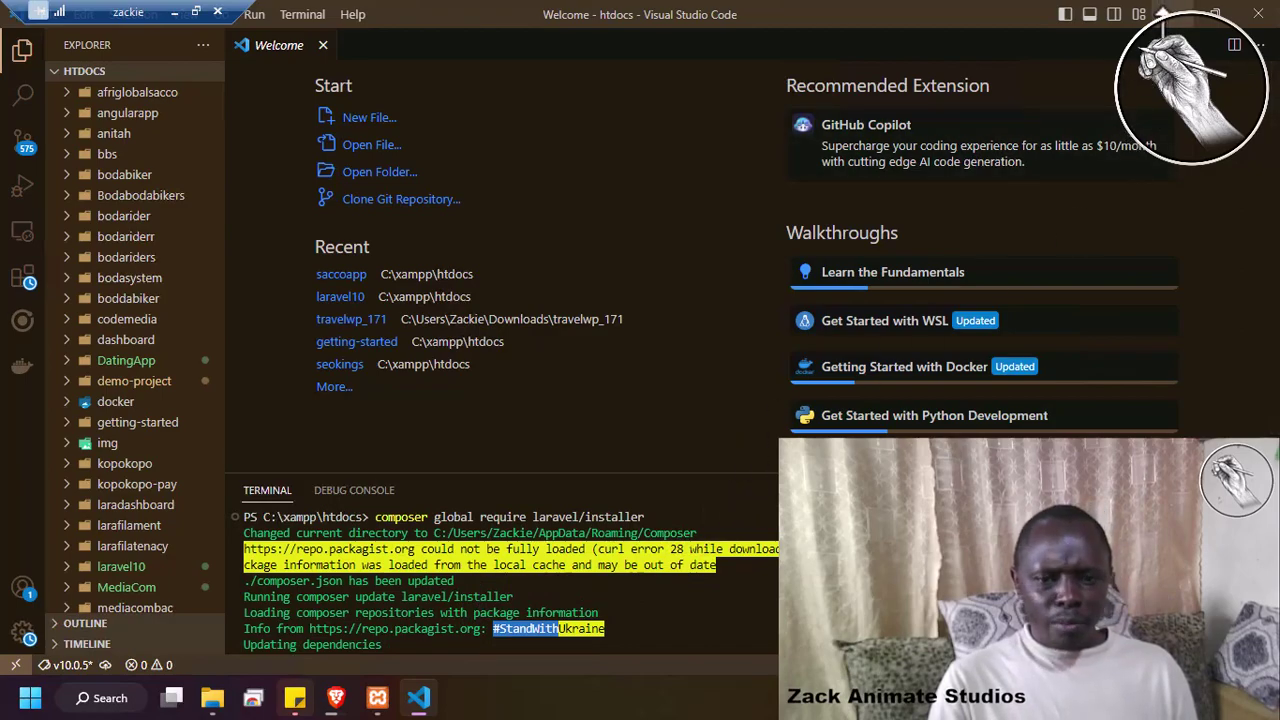
# Step: Switch to Brave to check the XAMPP dashboard and phpMyAdmin pages, recheck the Visual Studio Code terminal and return to phpMyAdmin
pyautogui.hotkey('alt', 'Tab')
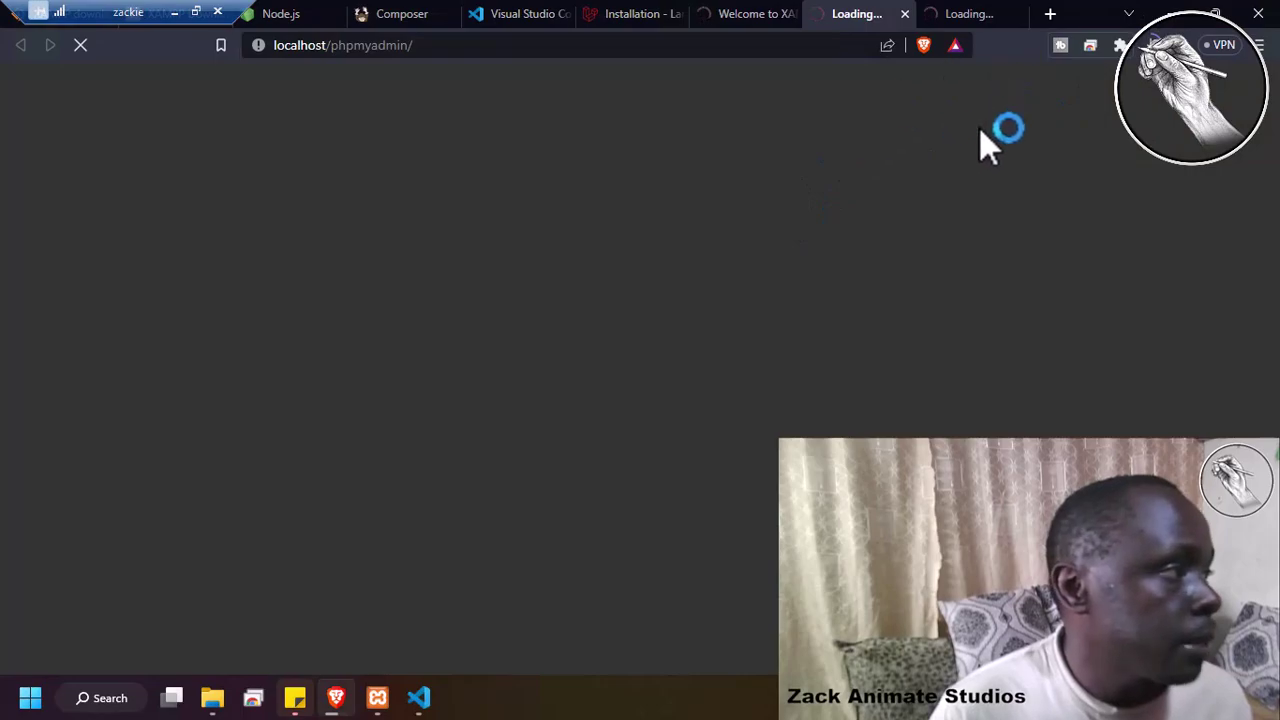
pyautogui.click(752, 14)
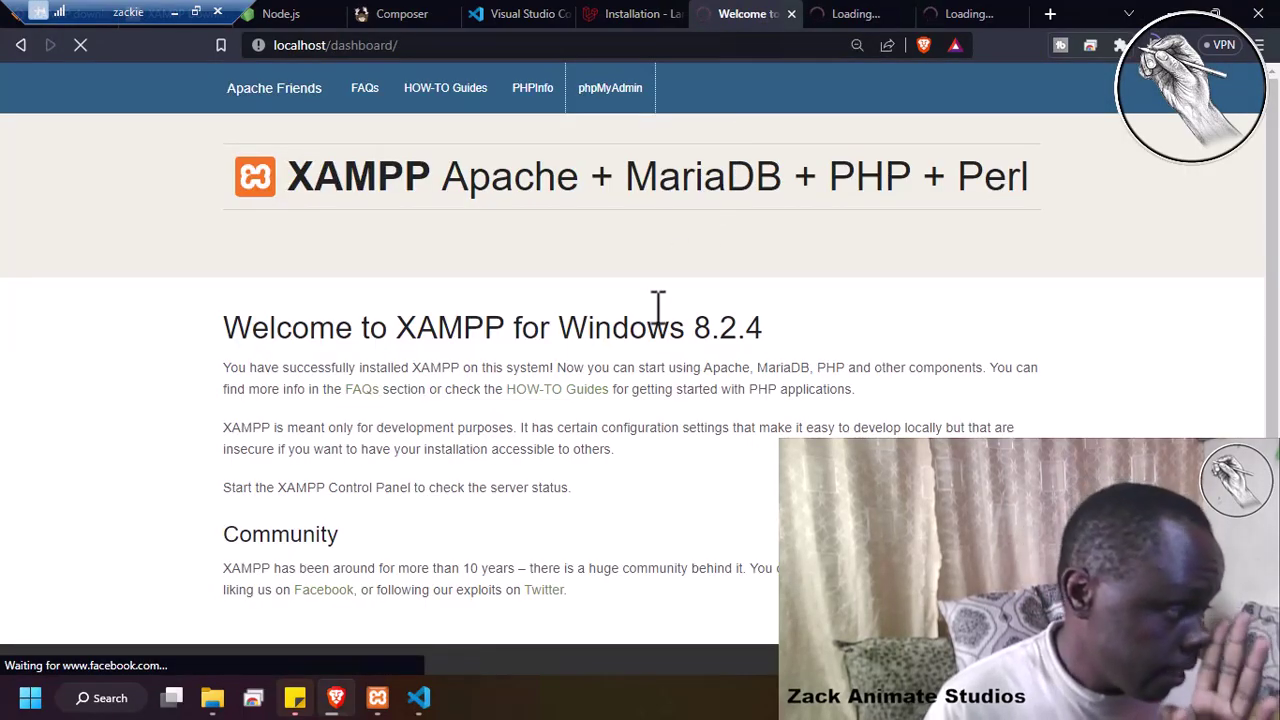
pyautogui.click(852, 14)
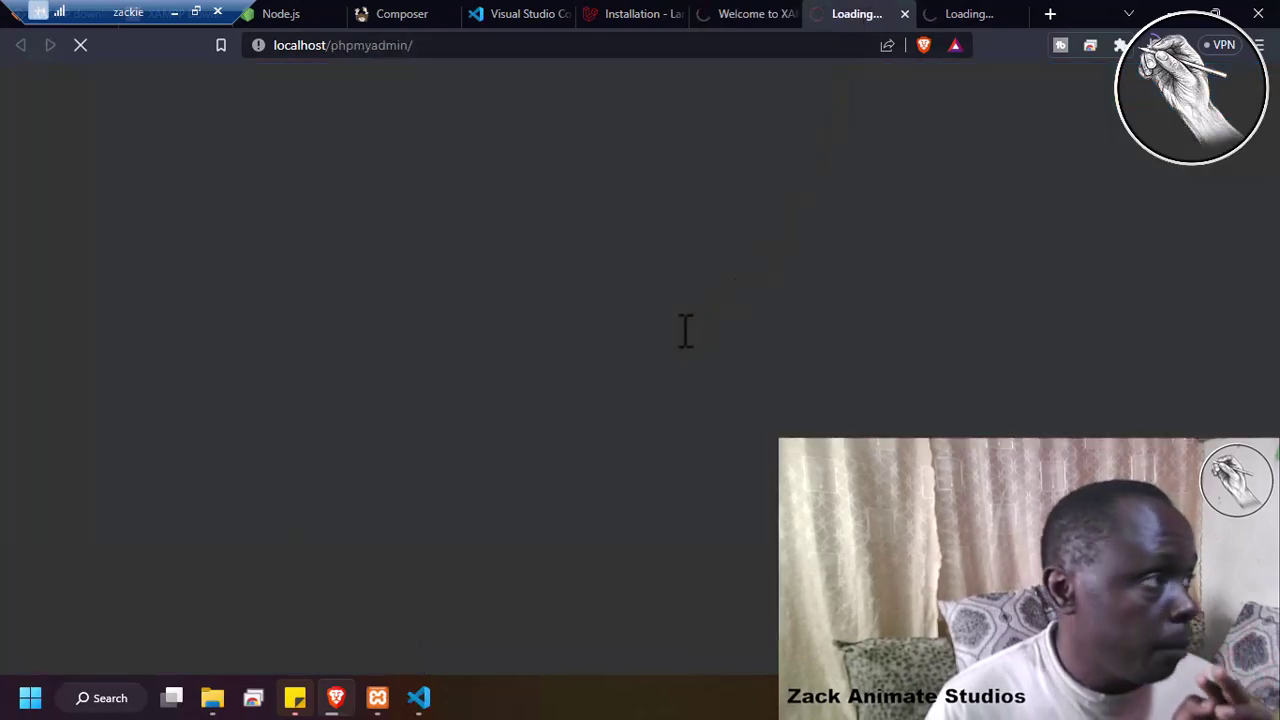
pyautogui.click(418, 697)
pyautogui.scroll(-1, 535, 398)
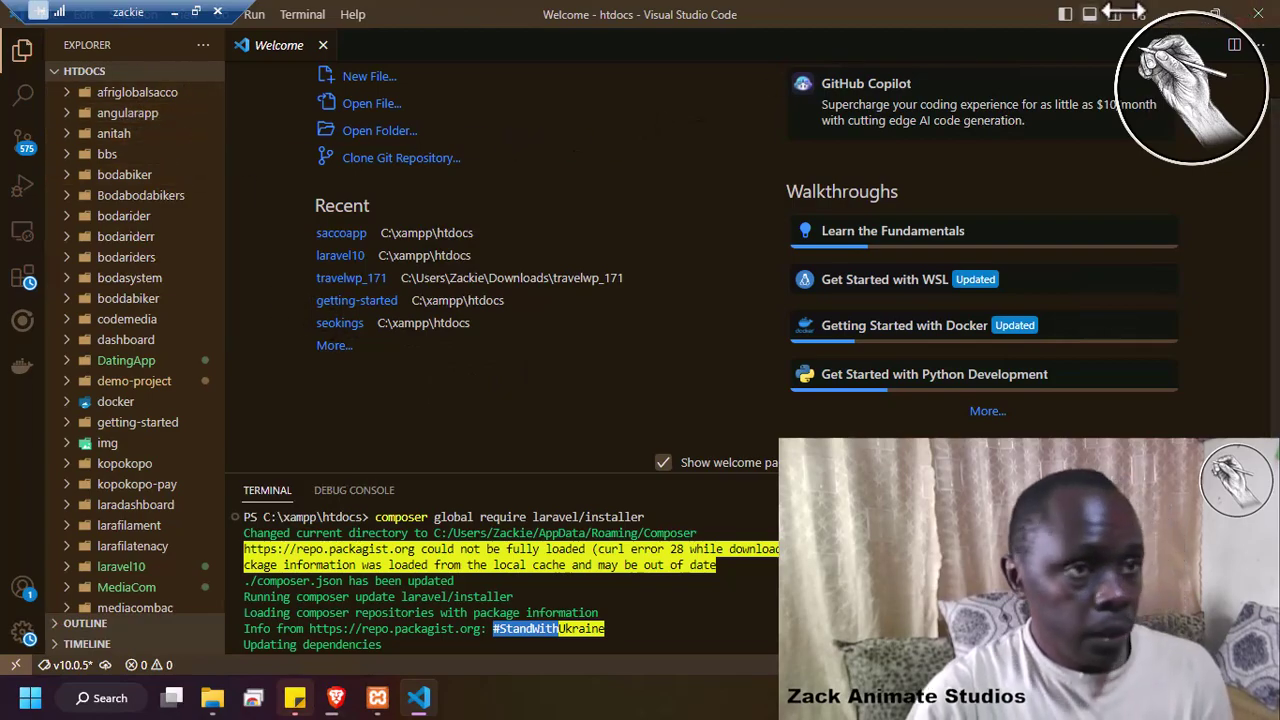
pyautogui.click(1166, 15)
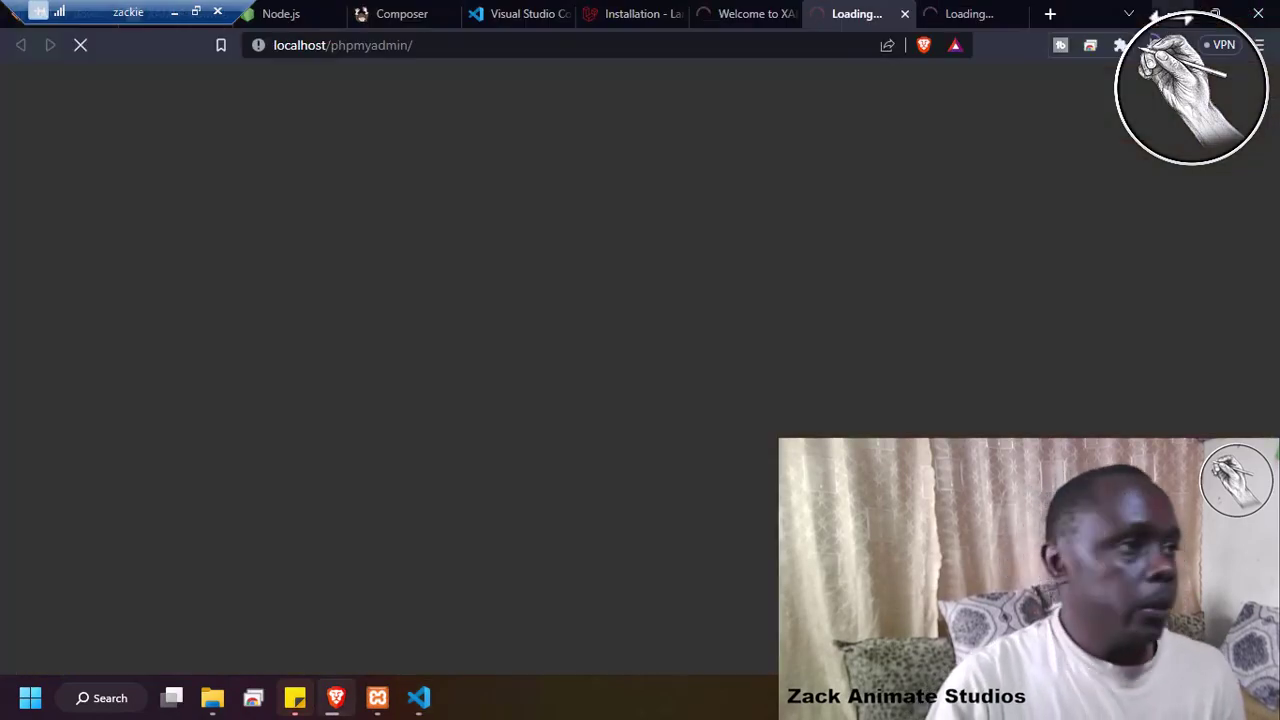